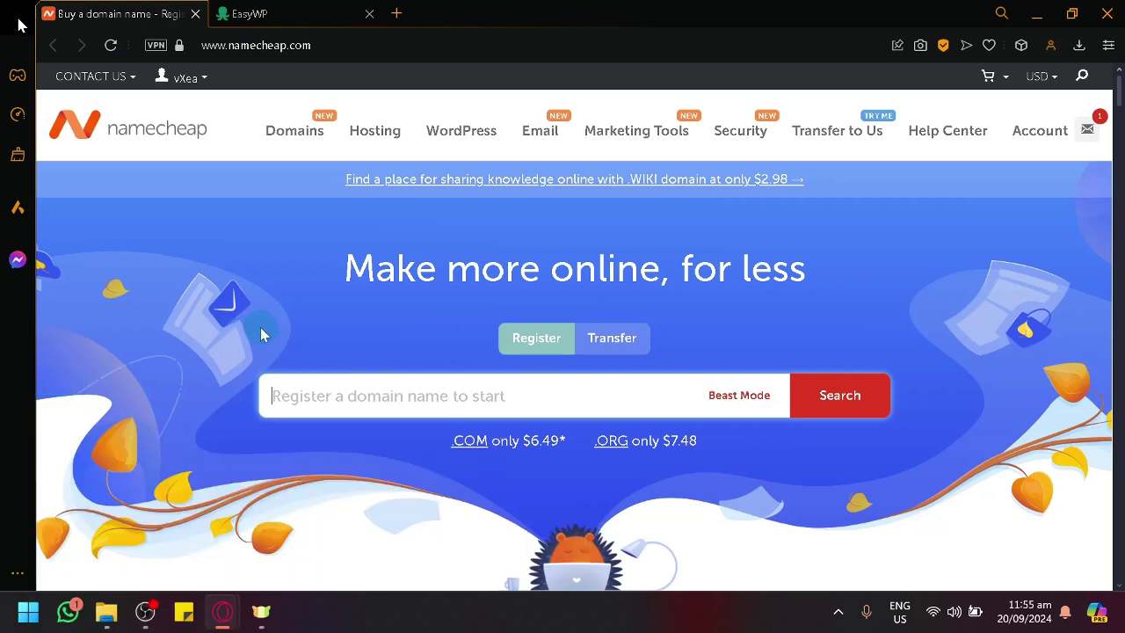
scroll(260, 332, "down", 4)
scroll(260, 332, "down", 4)
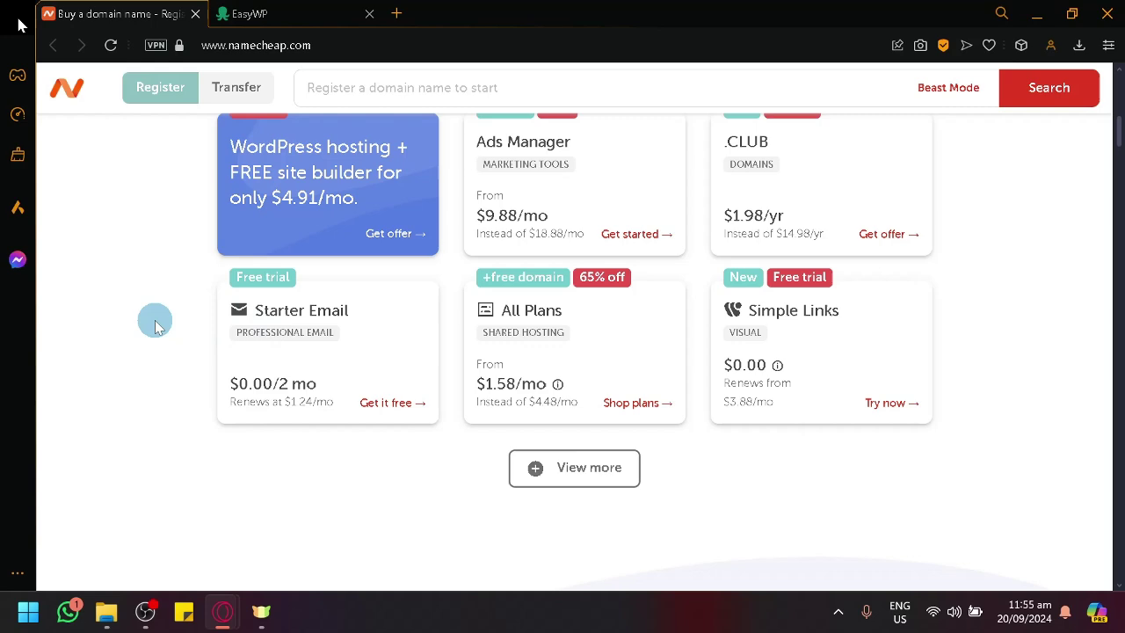
mouse_move(288, 358)
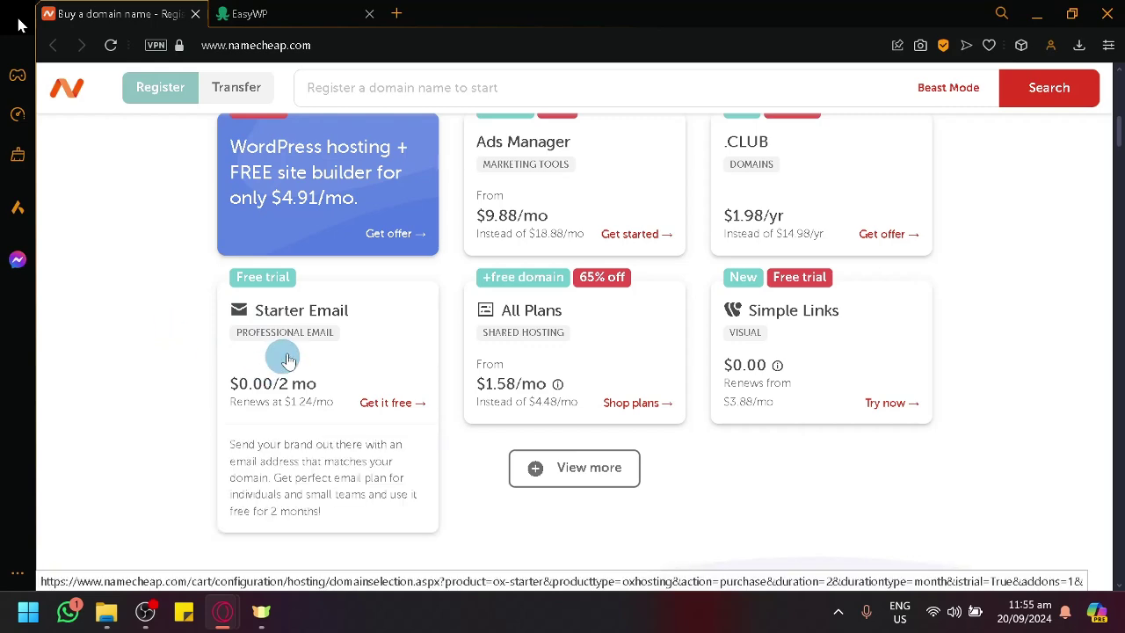
scroll(299, 347, "up", 8)
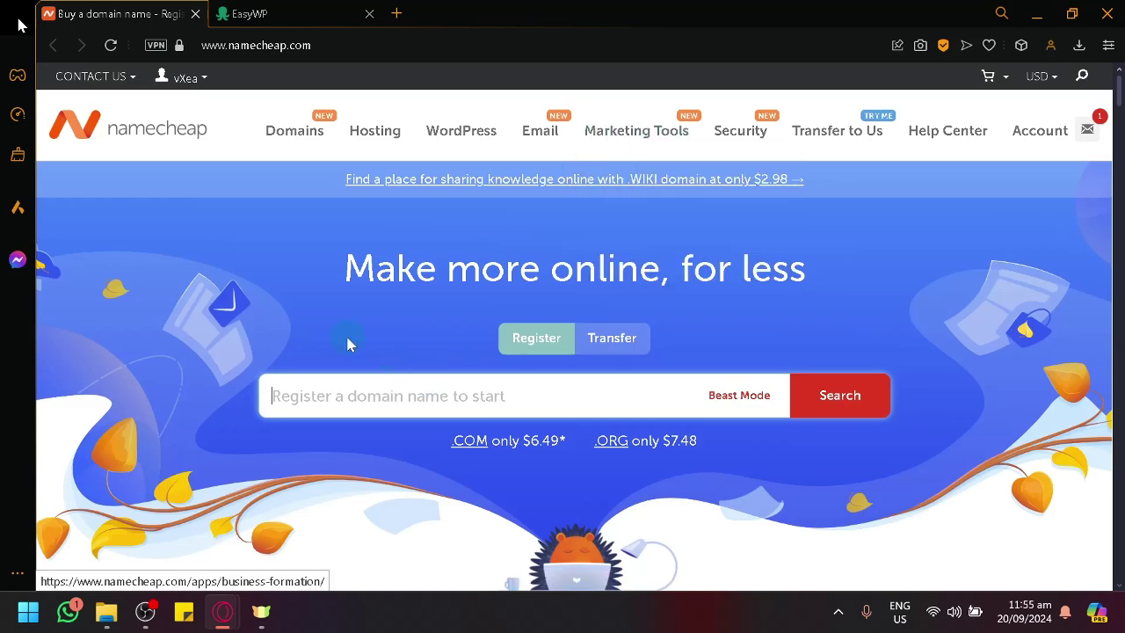
scroll(347, 343, "down", 4)
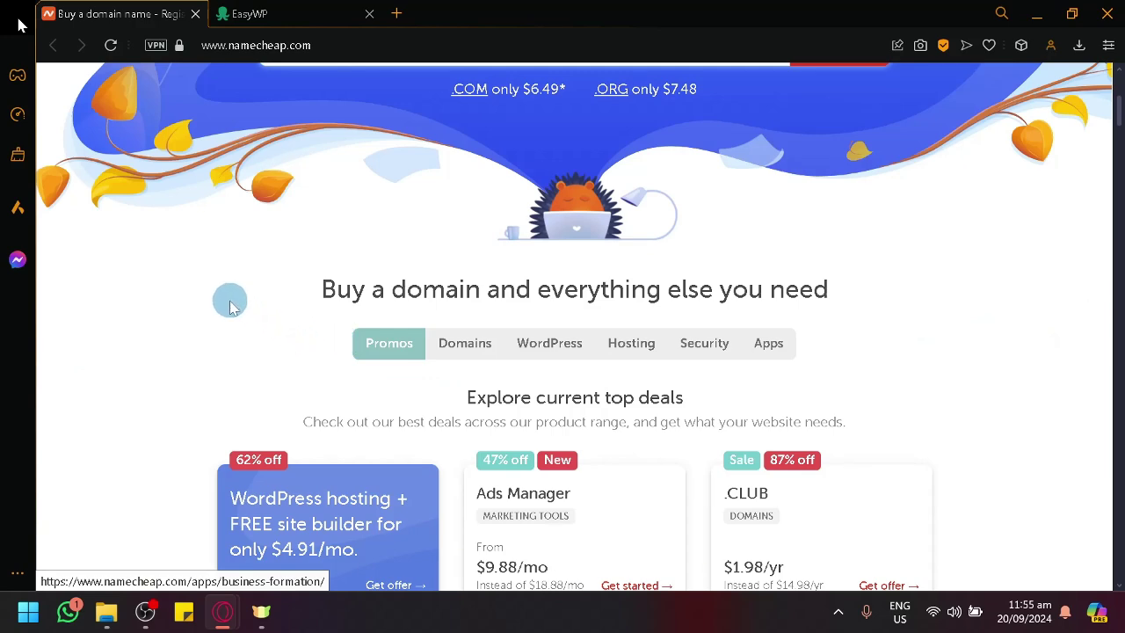
scroll(233, 299, "up", 4)
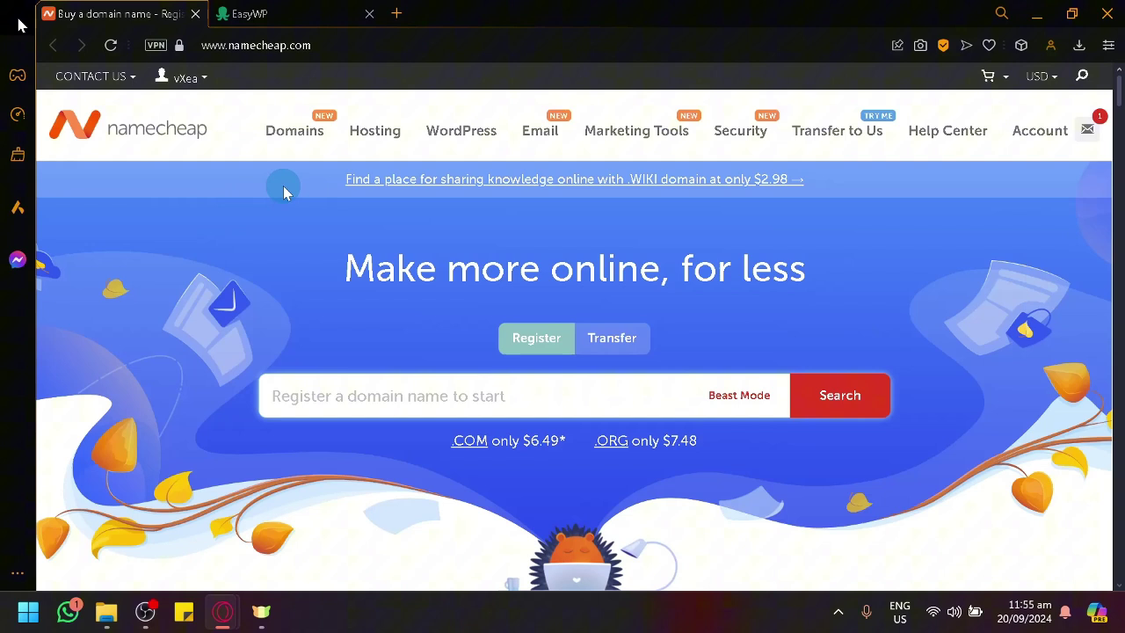
- Open the WordPress Hosting page in a new browser tab and switch to it
mouse_move(378, 141)
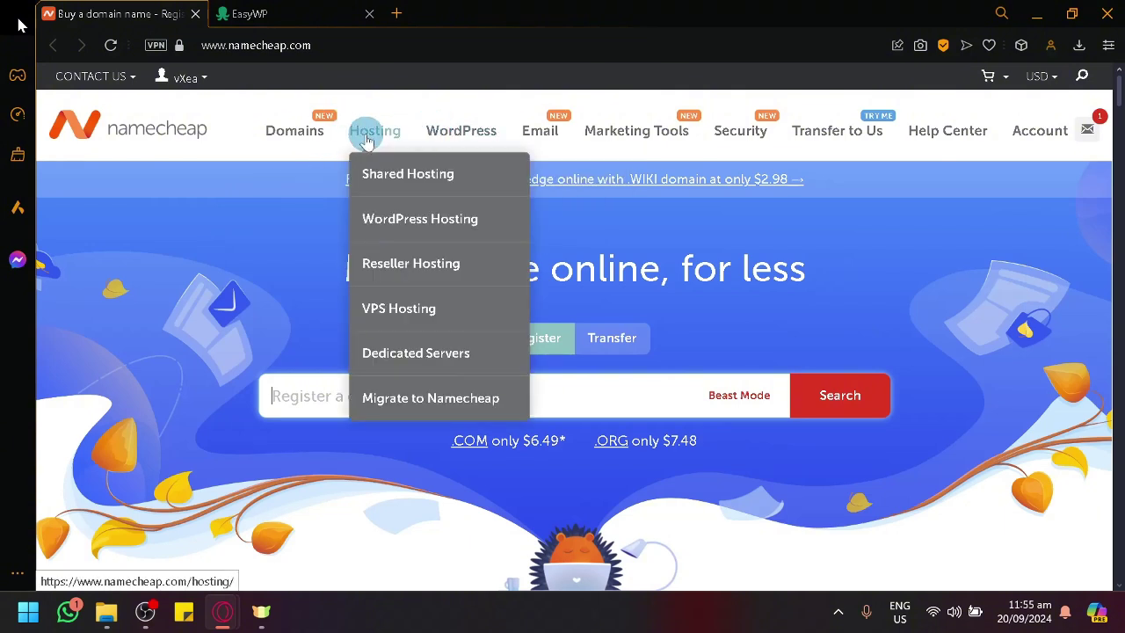
right_click(406, 227)
left_click(428, 237)
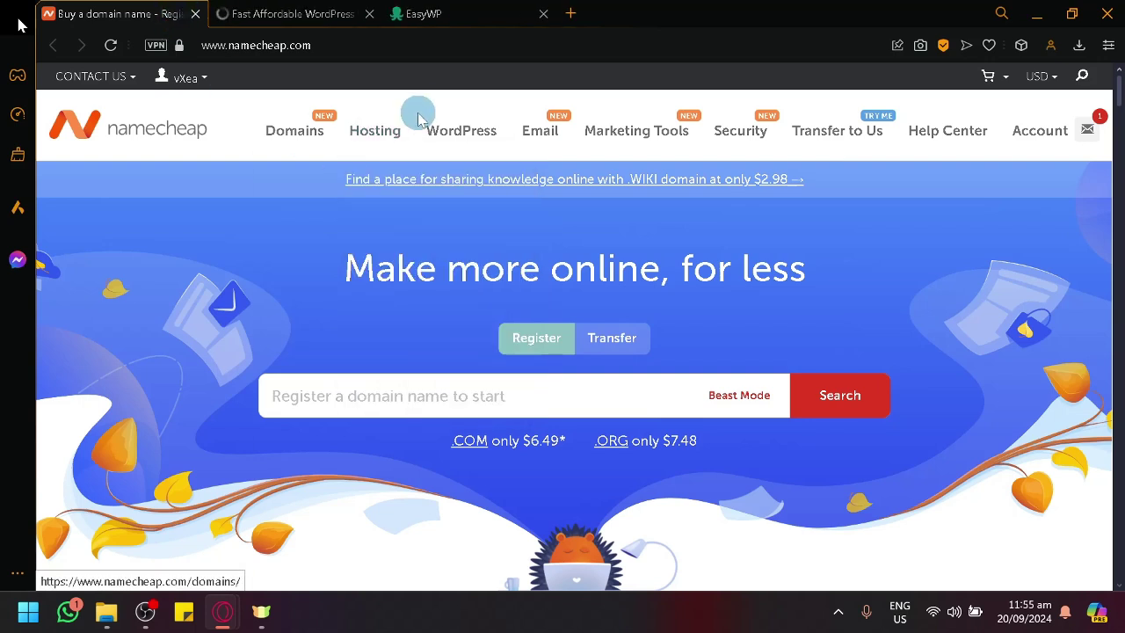
mouse_move(440, 151)
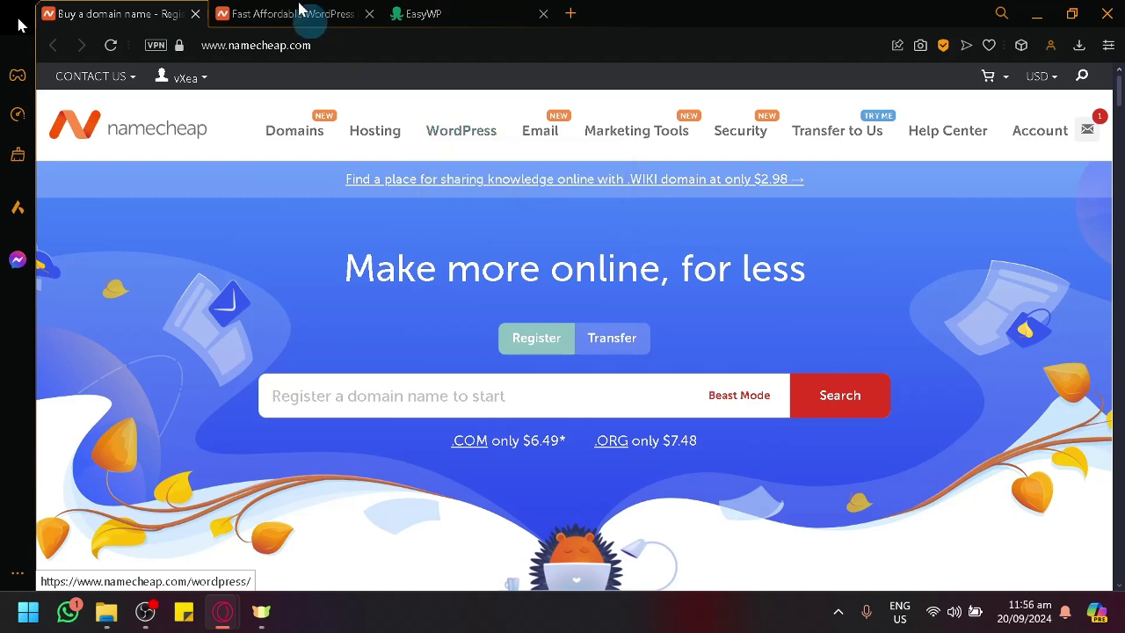
left_click(263, 14)
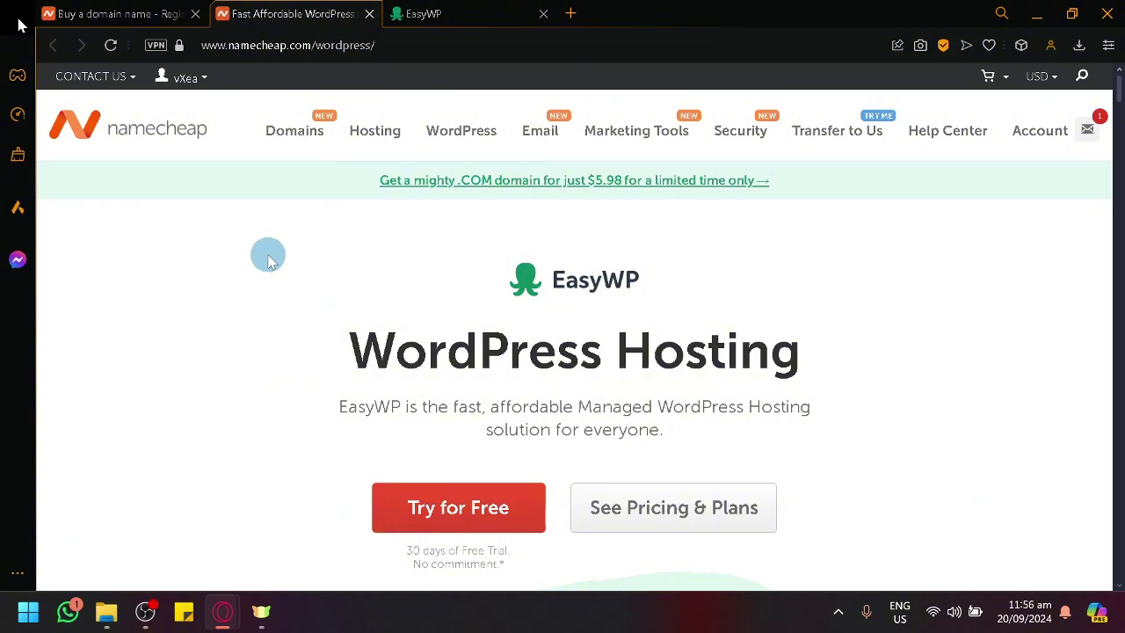
- Open the EasyWP pricing and plans page from the WordPress Hosting page
scroll(351, 326, "down", 2)
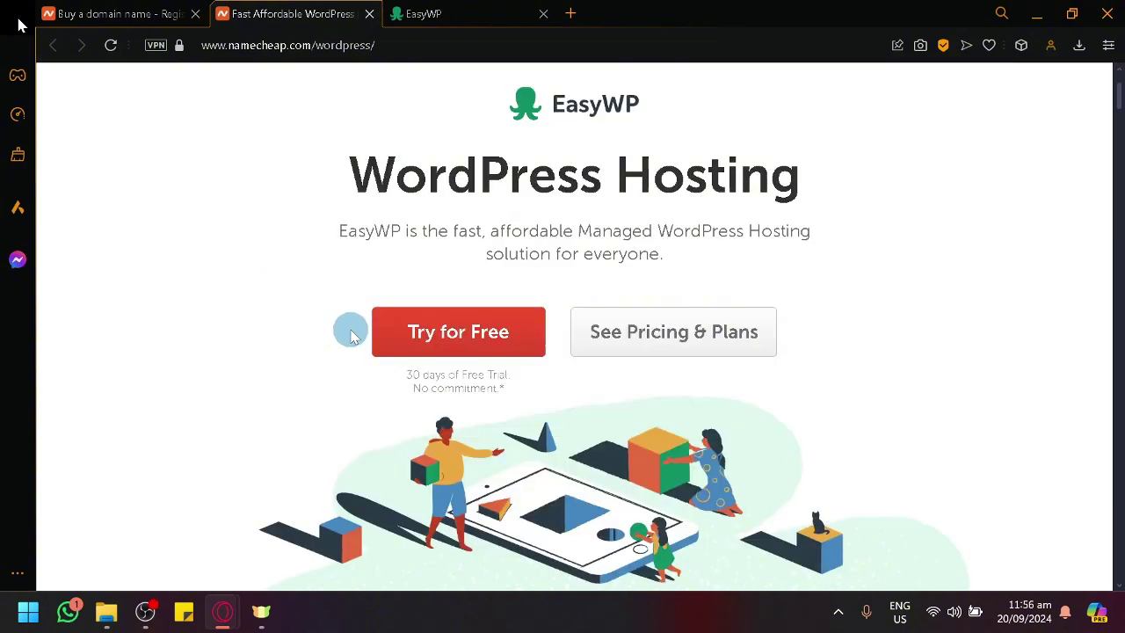
scroll(350, 335, "up", 2)
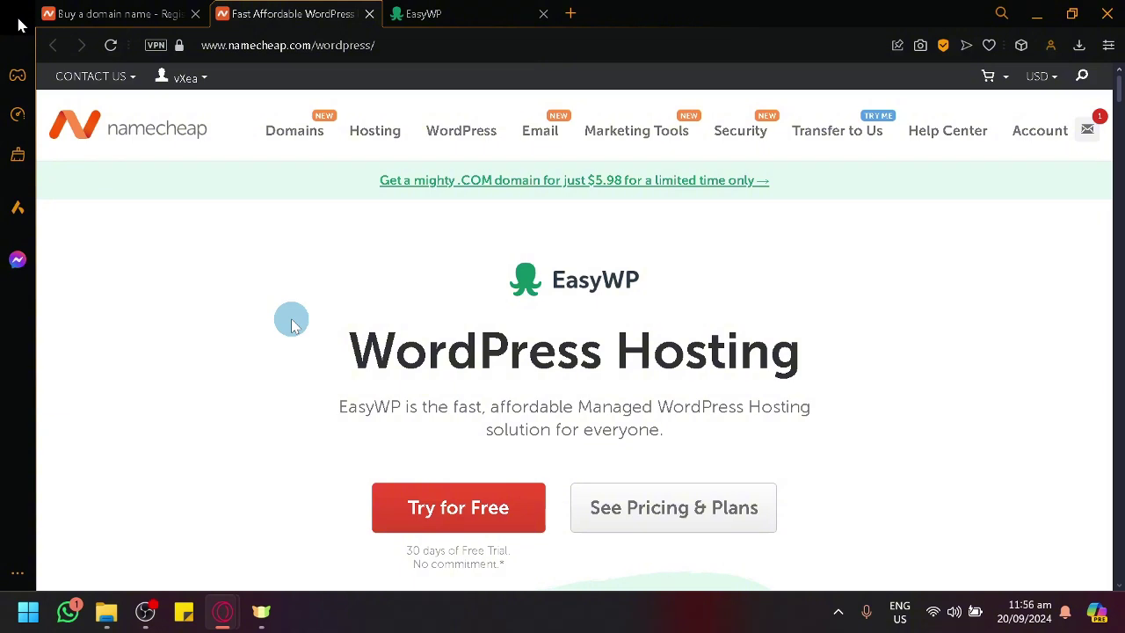
scroll(679, 473, "down", 2)
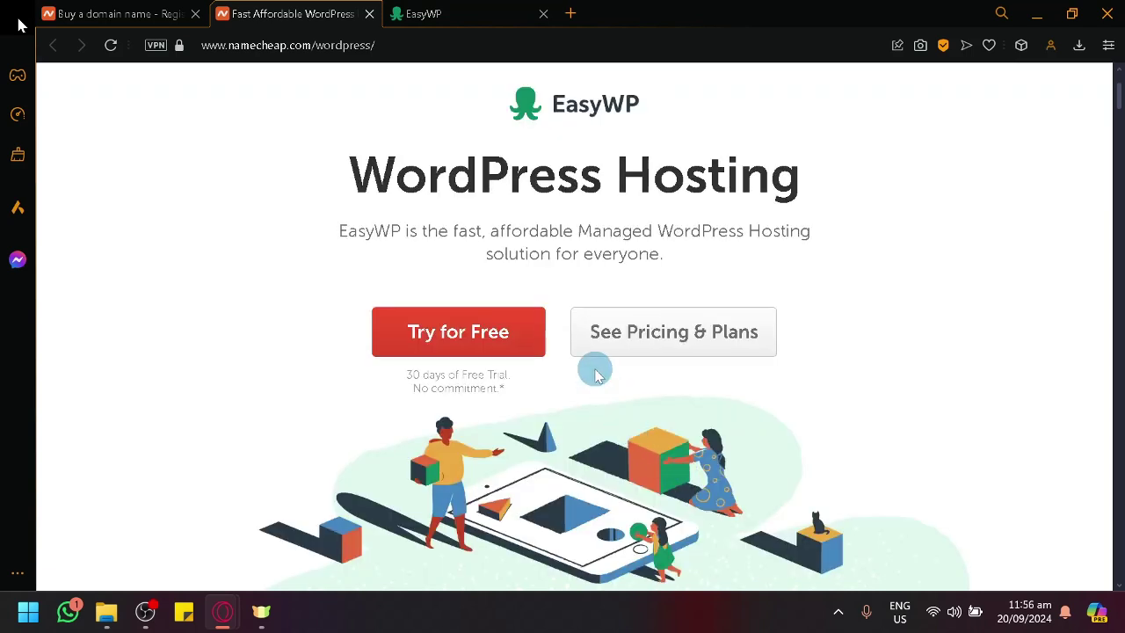
scroll(595, 378, "up", 2)
left_click(633, 506)
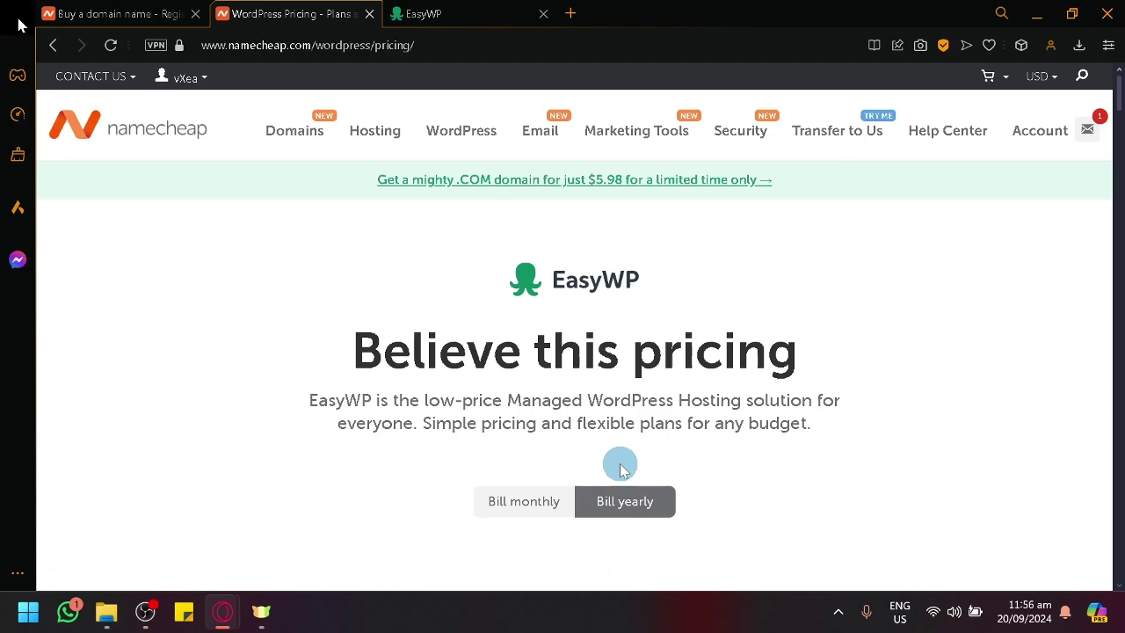
- Compare the EasyWP plan prices under monthly billing and yearly billing
scroll(615, 440, "down", 5)
scroll(618, 436, "up", 4)
left_click(553, 342)
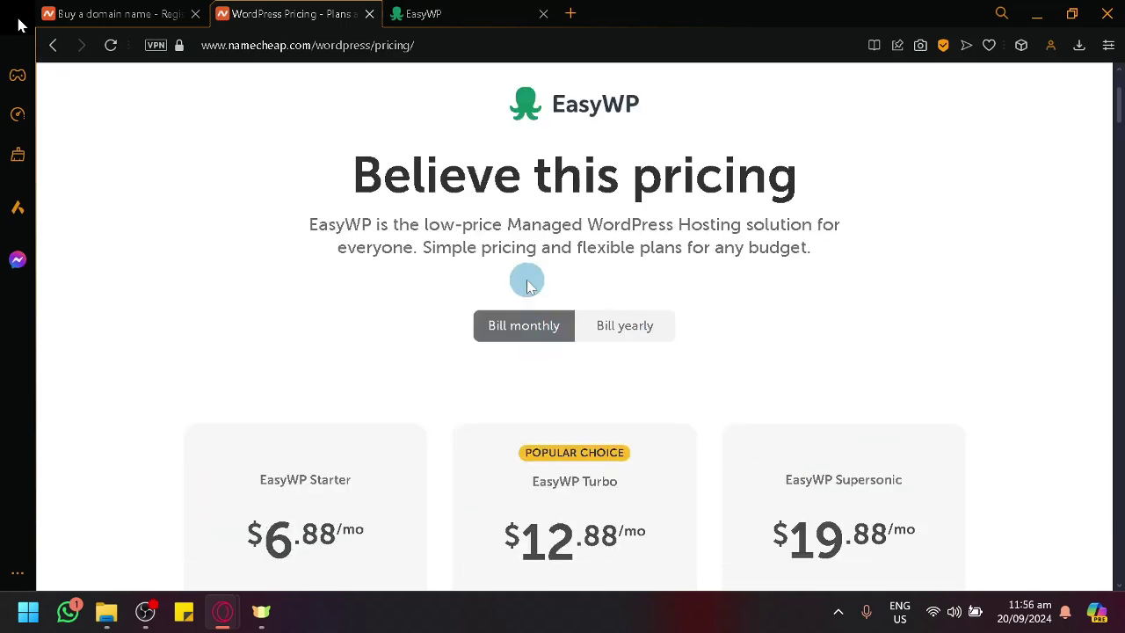
left_click(634, 327)
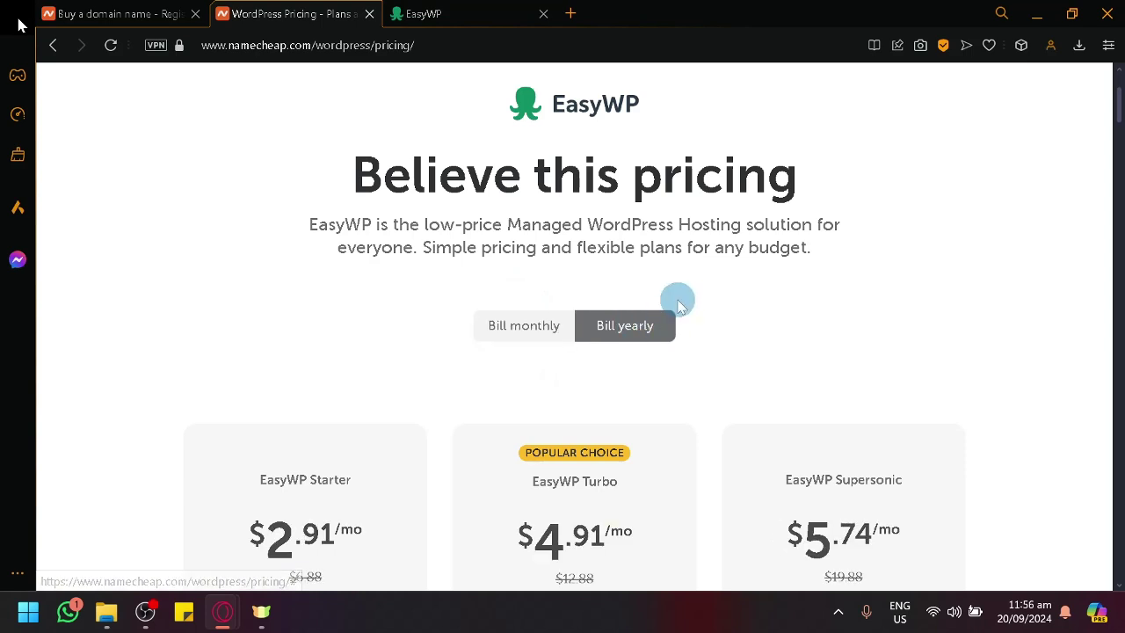
scroll(675, 306, "down", 2)
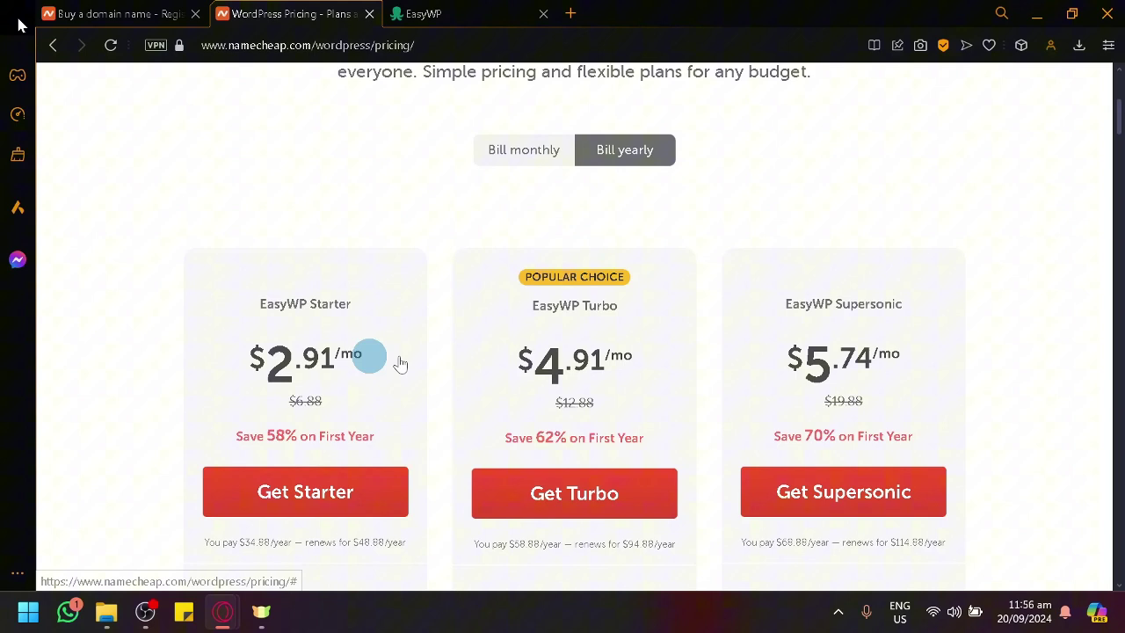
- Show monthly billing and review the free trials and features of the Starter, Turbo and Supersonic plans
left_click(554, 161)
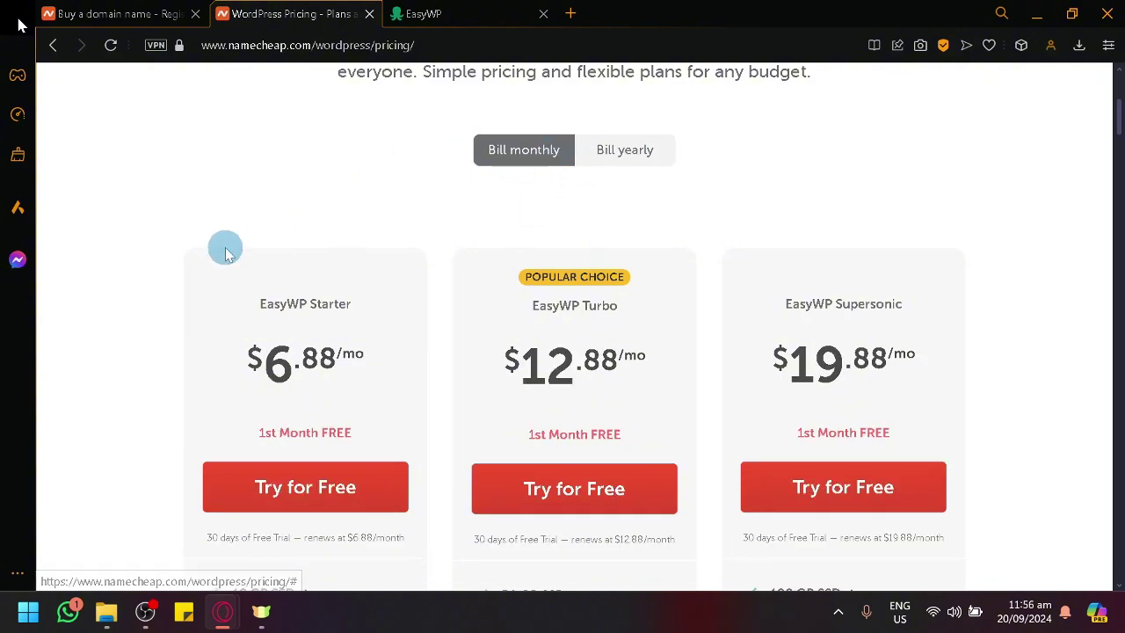
scroll(217, 233, "down", 2)
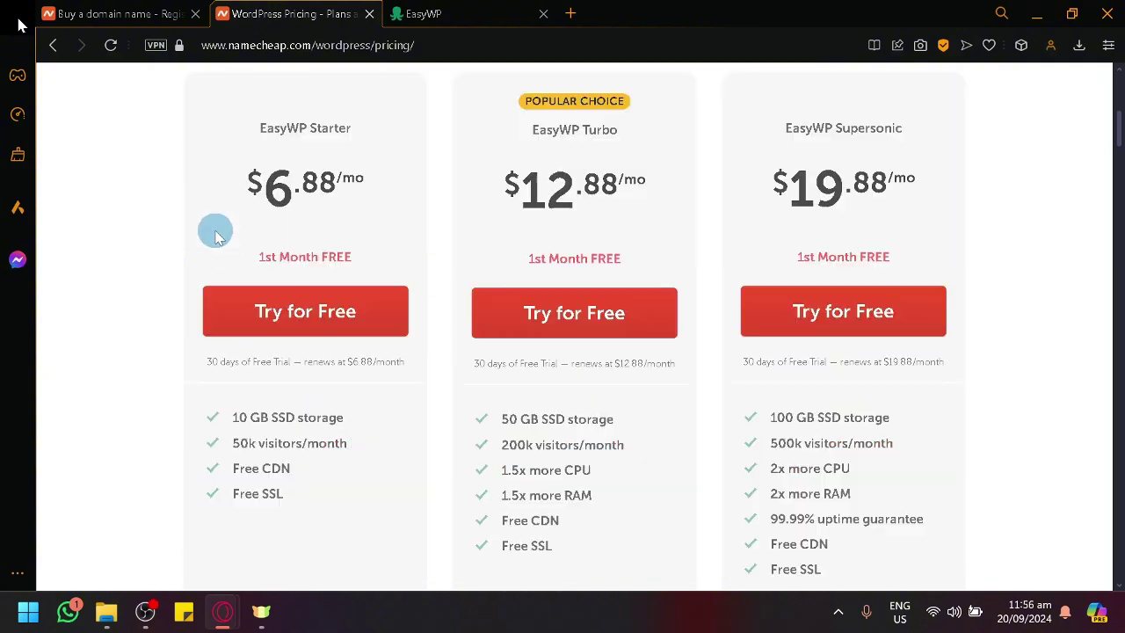
scroll(220, 230, "down", 4)
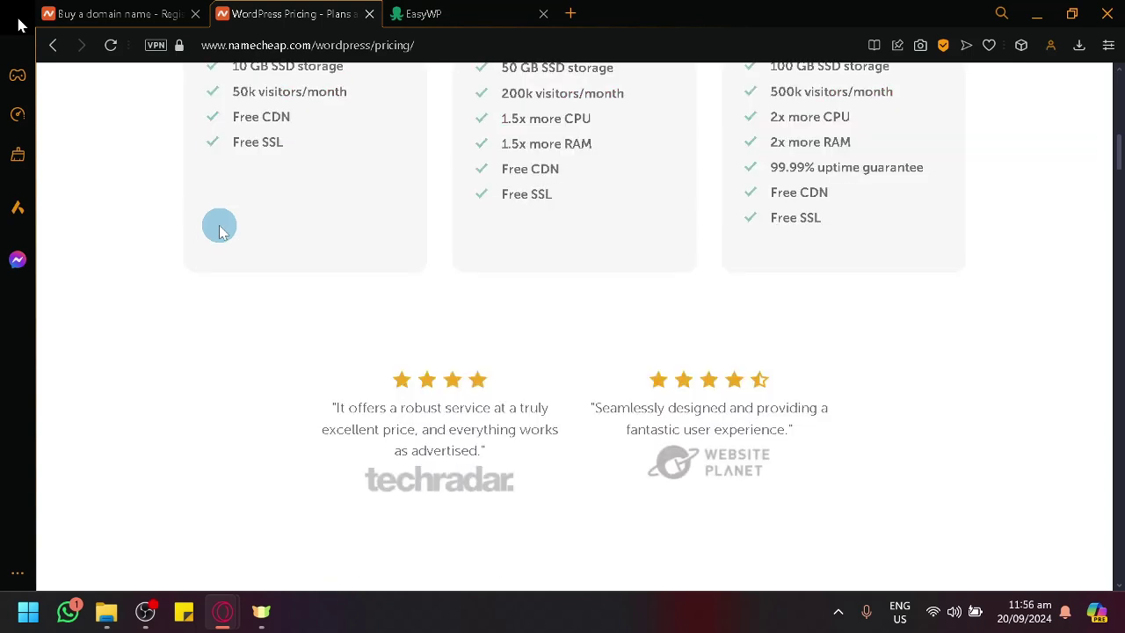
scroll(219, 226, "up", 4)
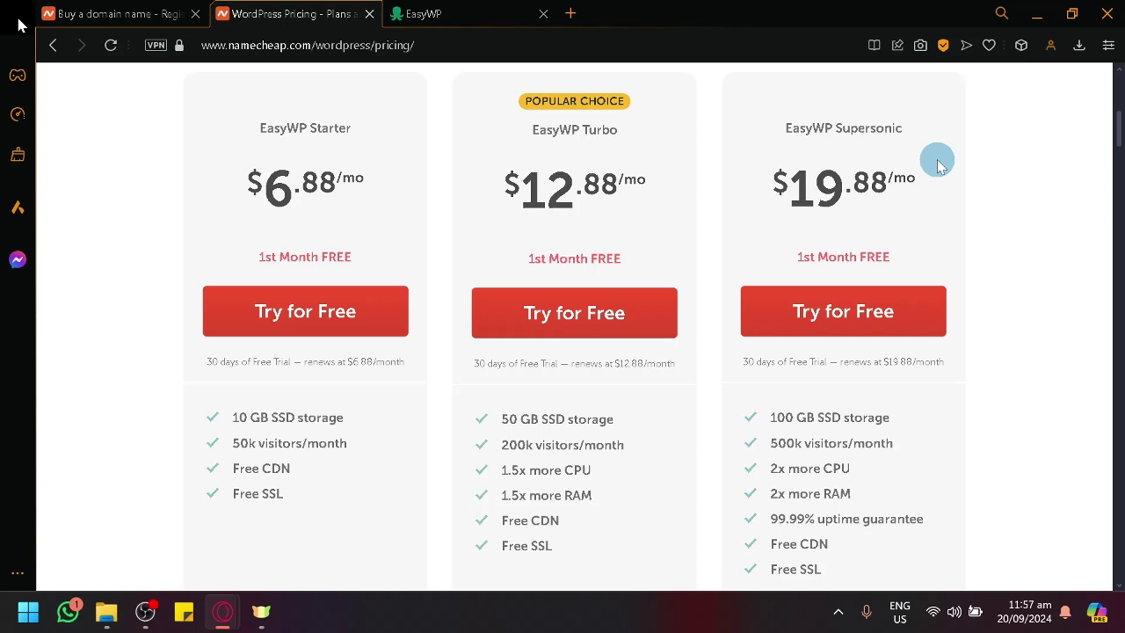
scroll(522, 226, "up", 6)
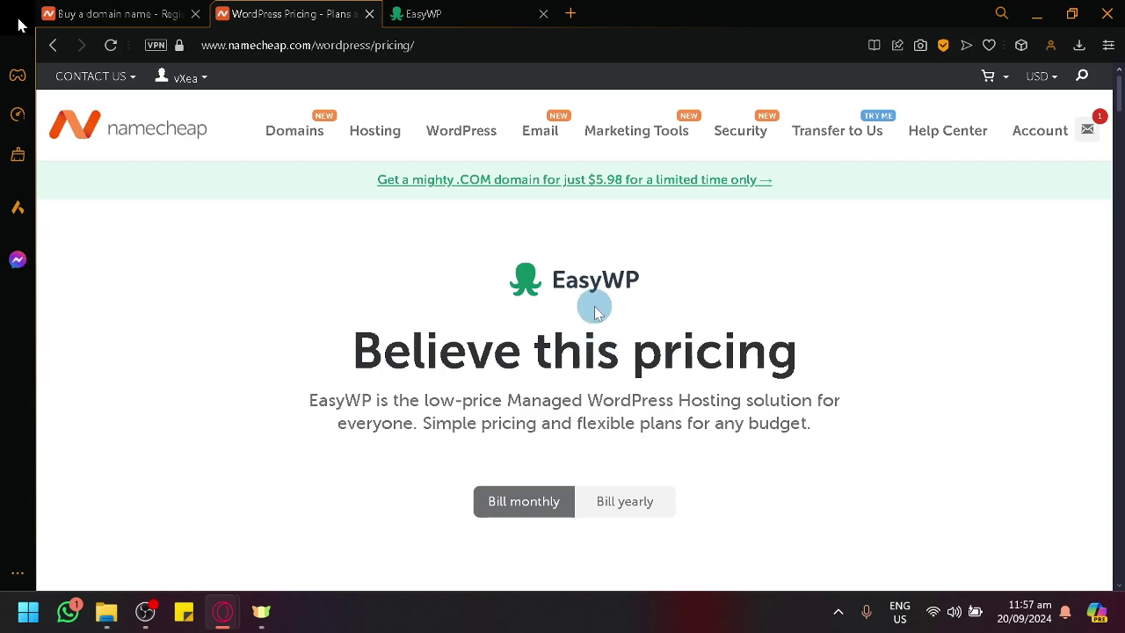
scroll(594, 317, "down", 6)
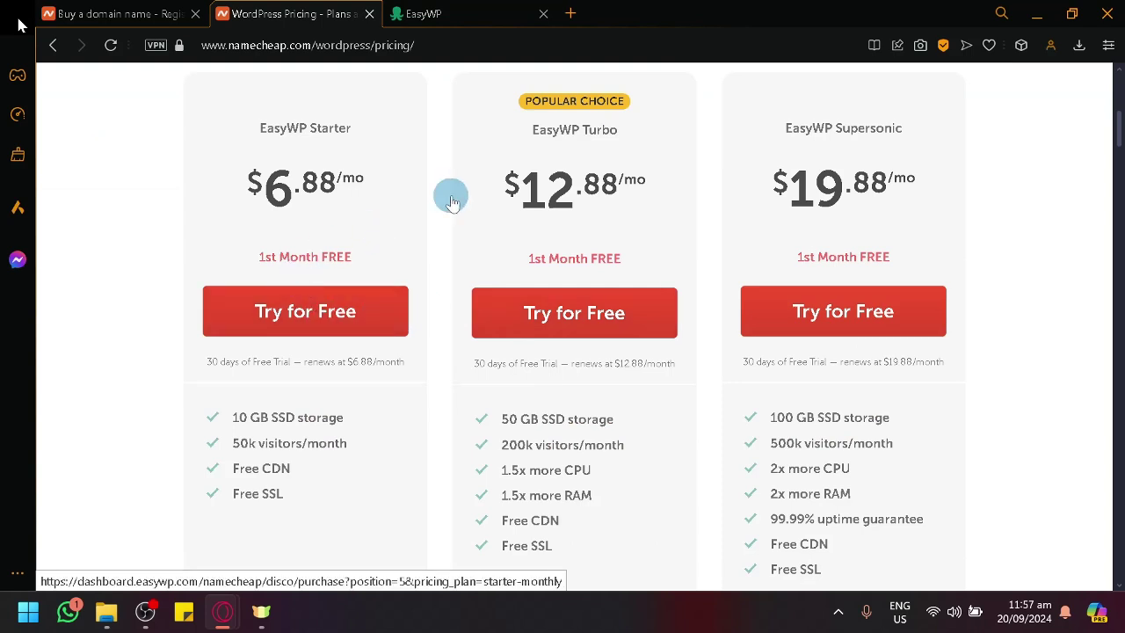
scroll(509, 284, "up", 4)
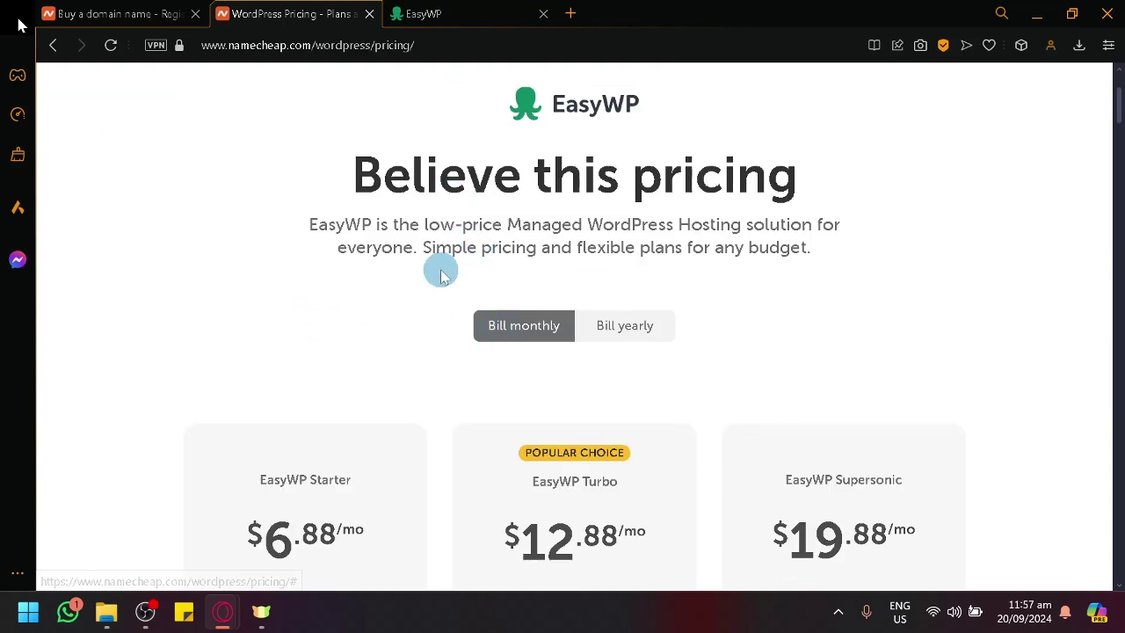
scroll(529, 238, "down", 4)
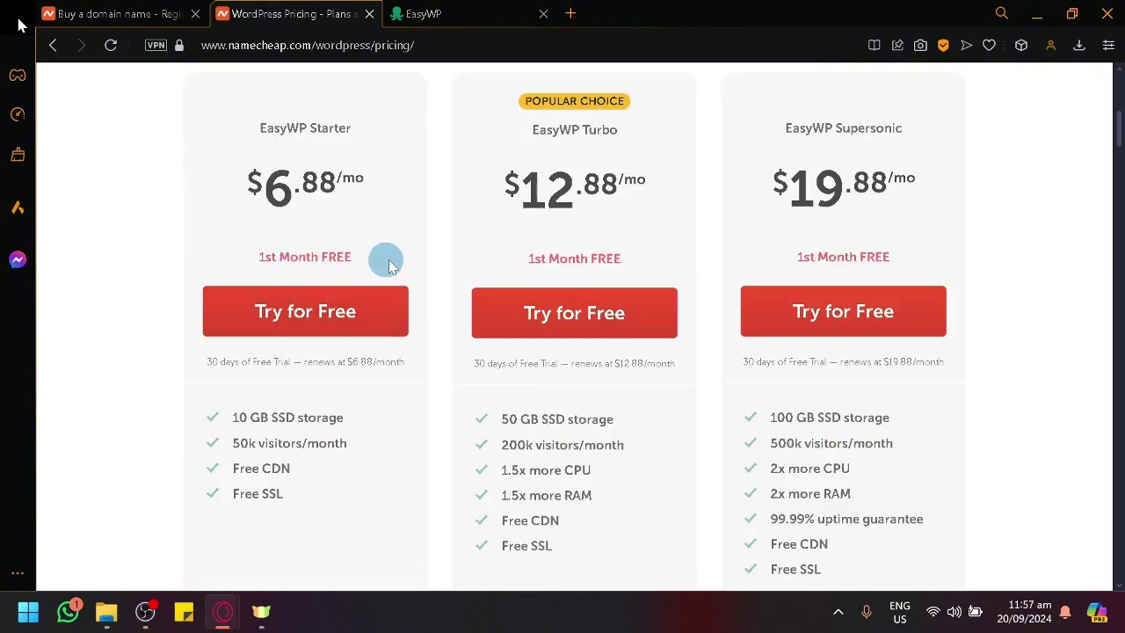
scroll(668, 295, "up", 2)
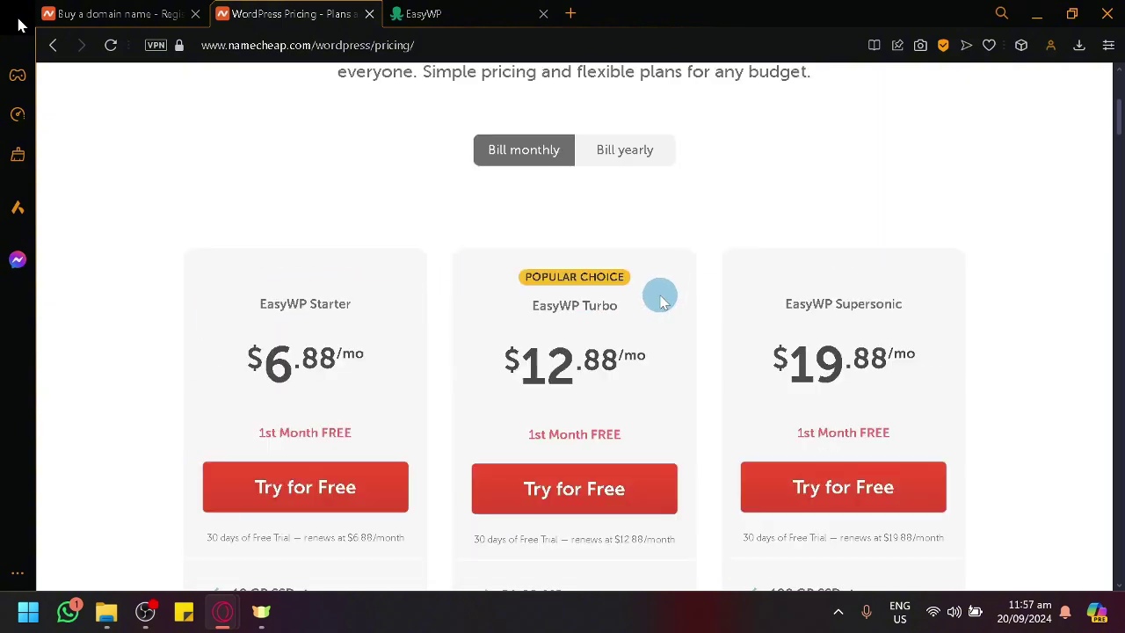
- Check the yearly plan prices again, switch back to monthly billing and compare the features of the three plans
left_click(622, 152)
scroll(580, 211, "down", 2)
scroll(553, 166, "up", 4)
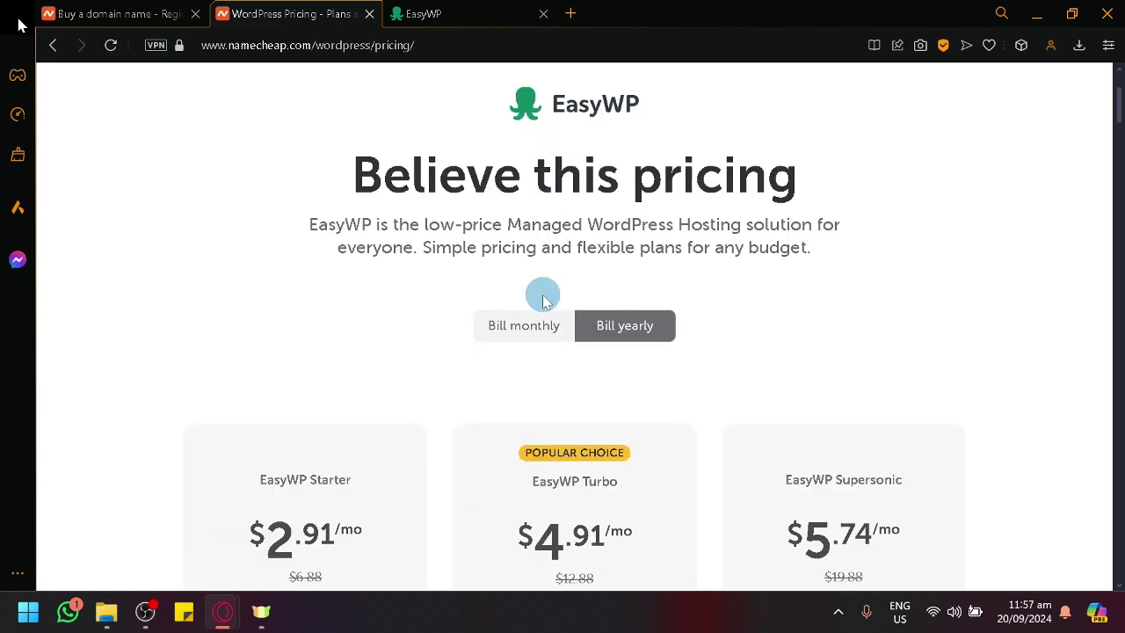
left_click(540, 325)
scroll(545, 322, "down", 4)
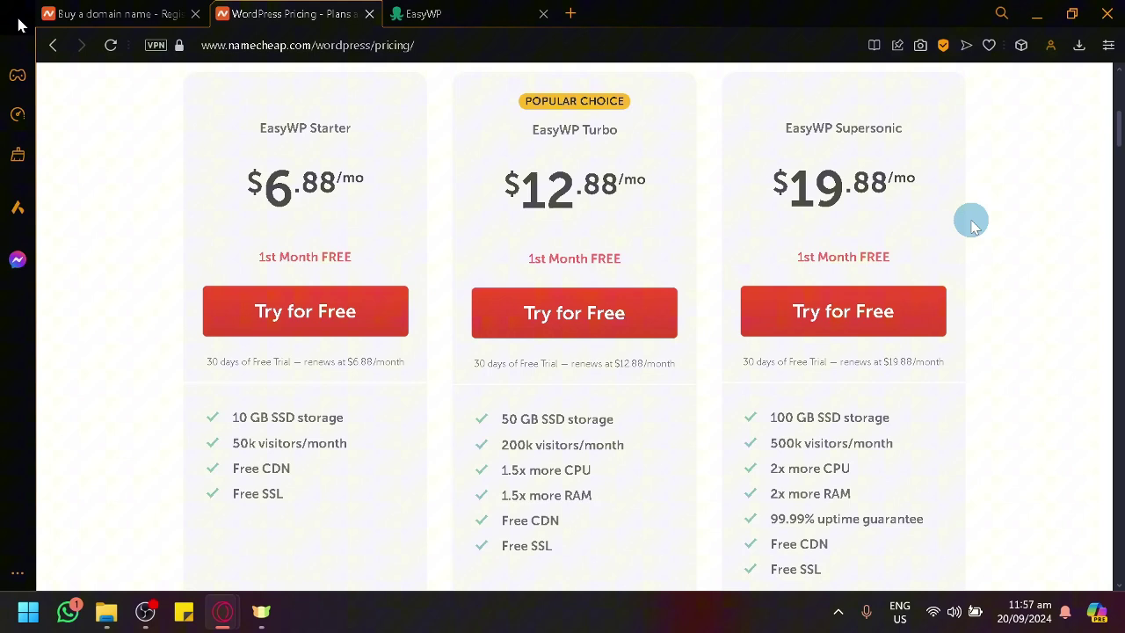
scroll(971, 222, "down", 2)
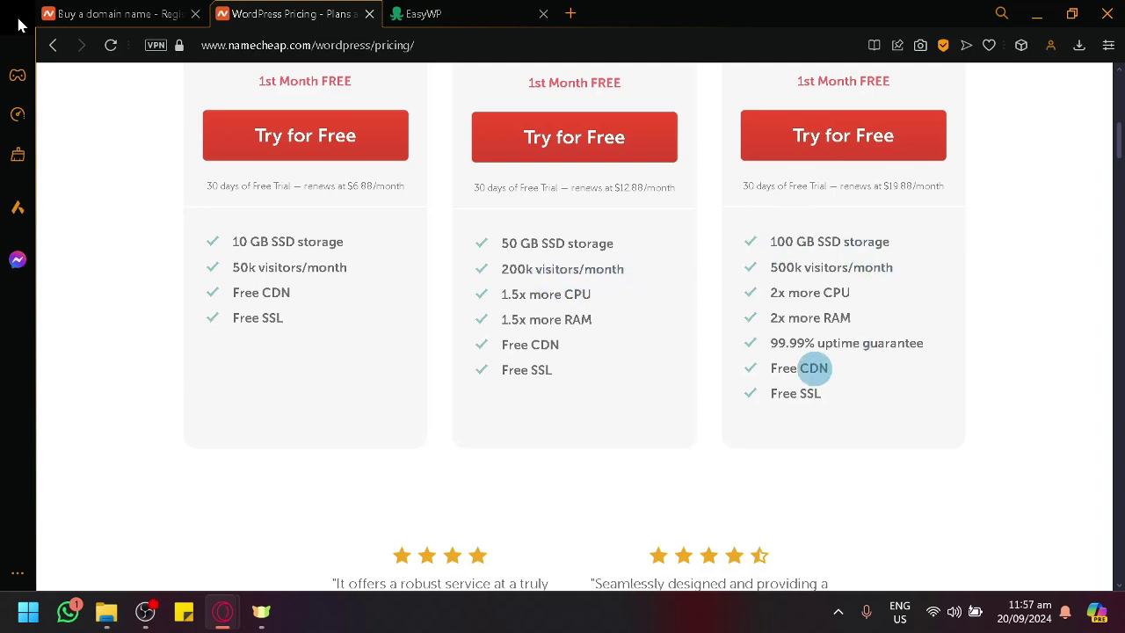
scroll(620, 257, "up", 10)
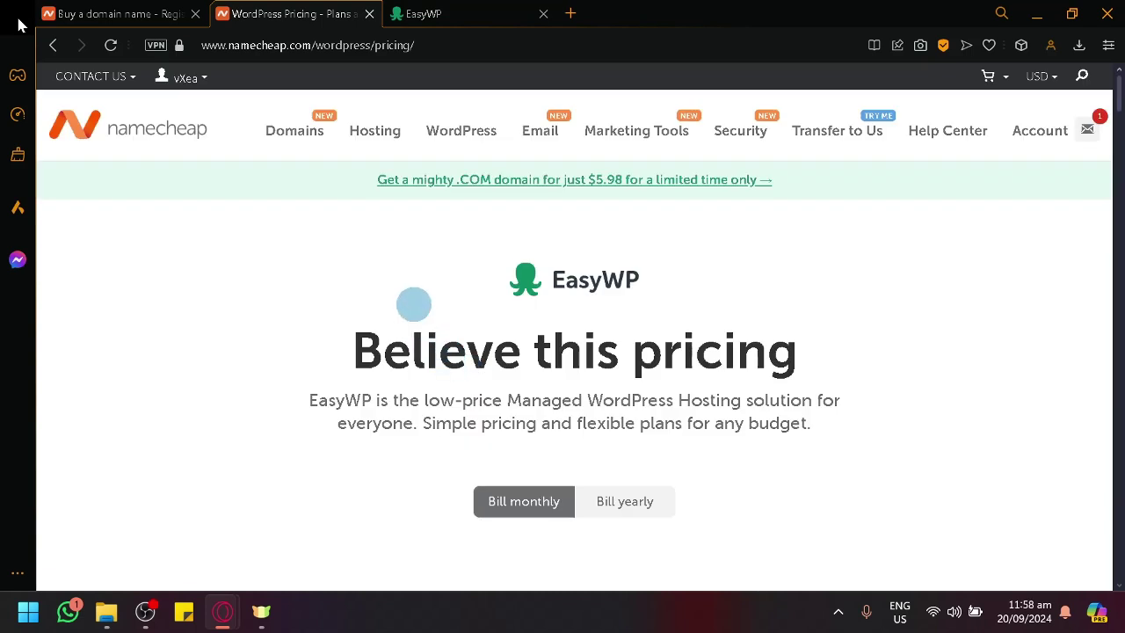
- Return to the WordPress Hosting page and look through its free trial offer
left_click(461, 173)
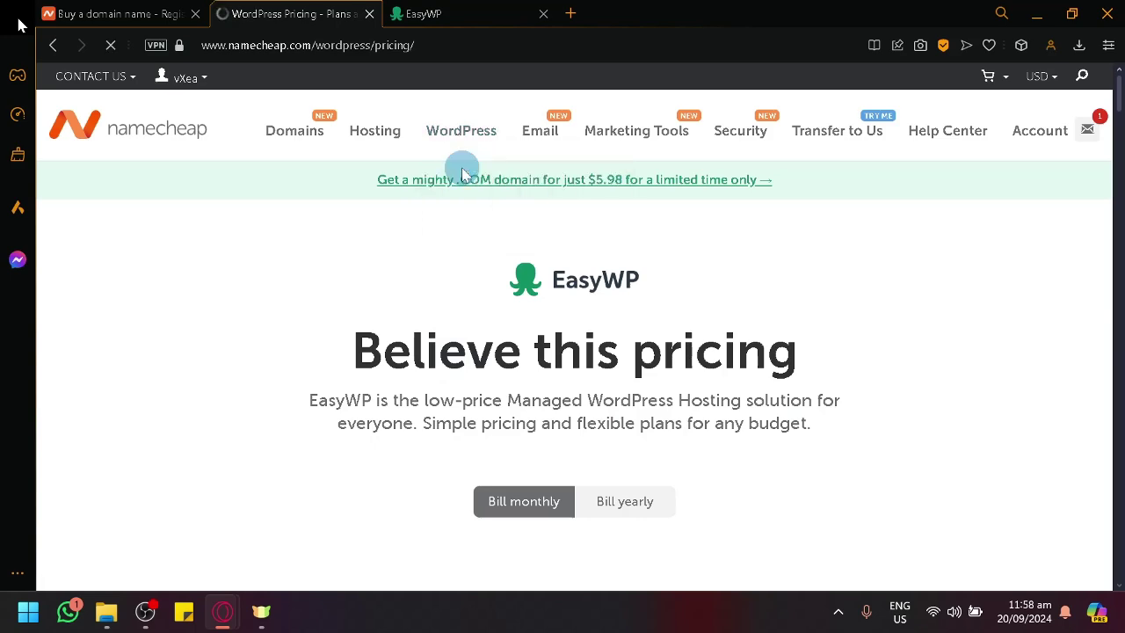
scroll(479, 325, "down", 2)
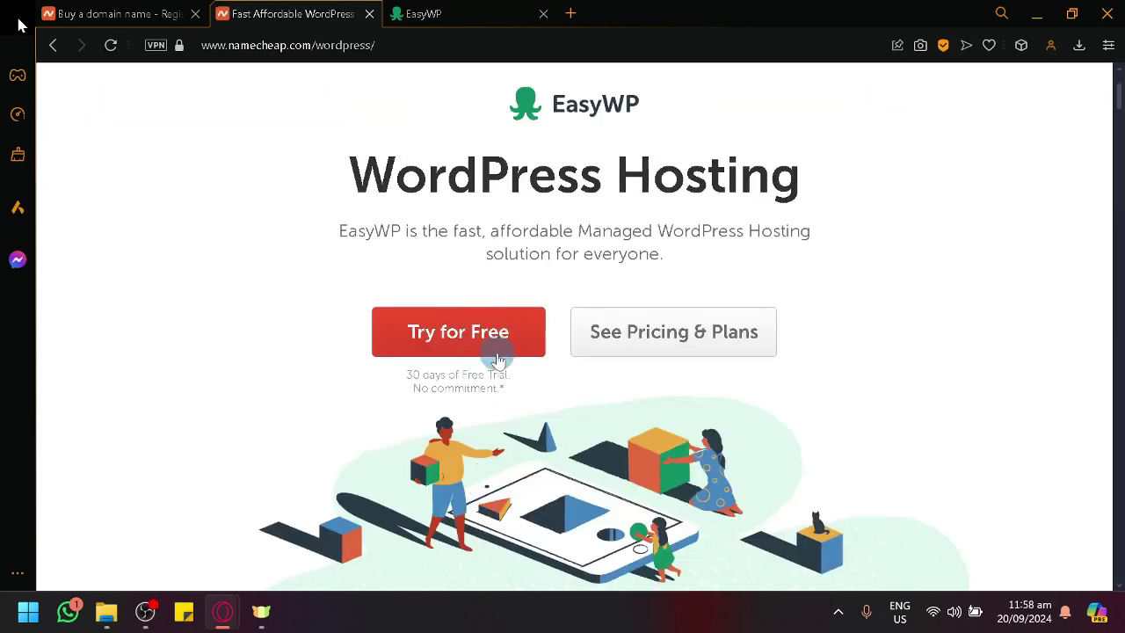
scroll(492, 336, "down", 4)
scroll(496, 343, "up", 6)
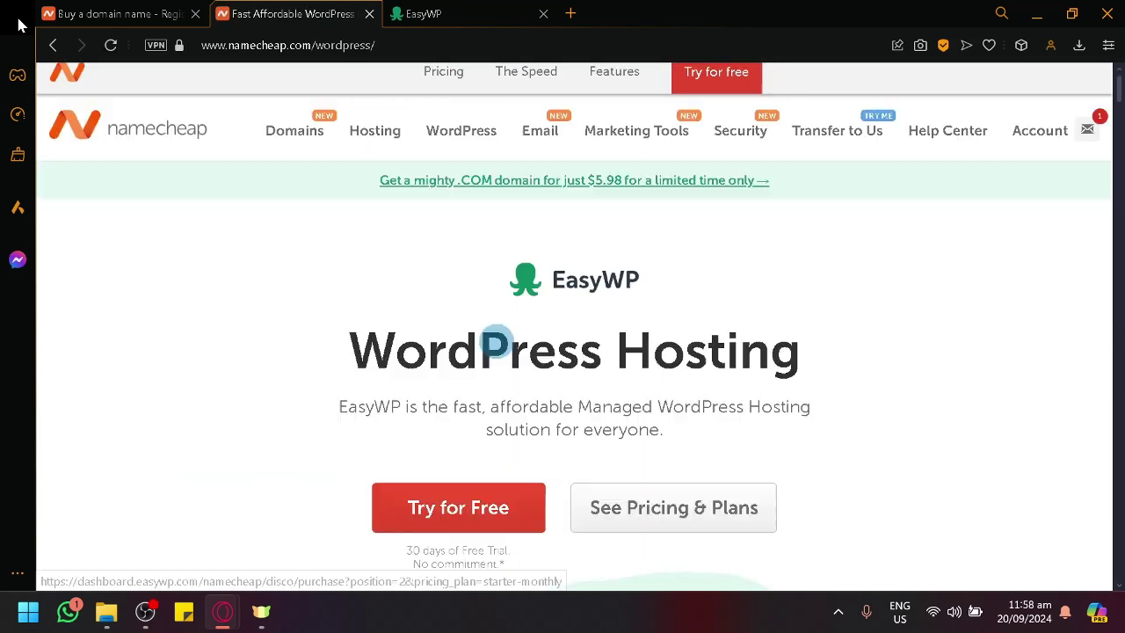
- Switch to the EasyWP dashboard, return to the list of all websites and start creating a new website
left_click(437, 9)
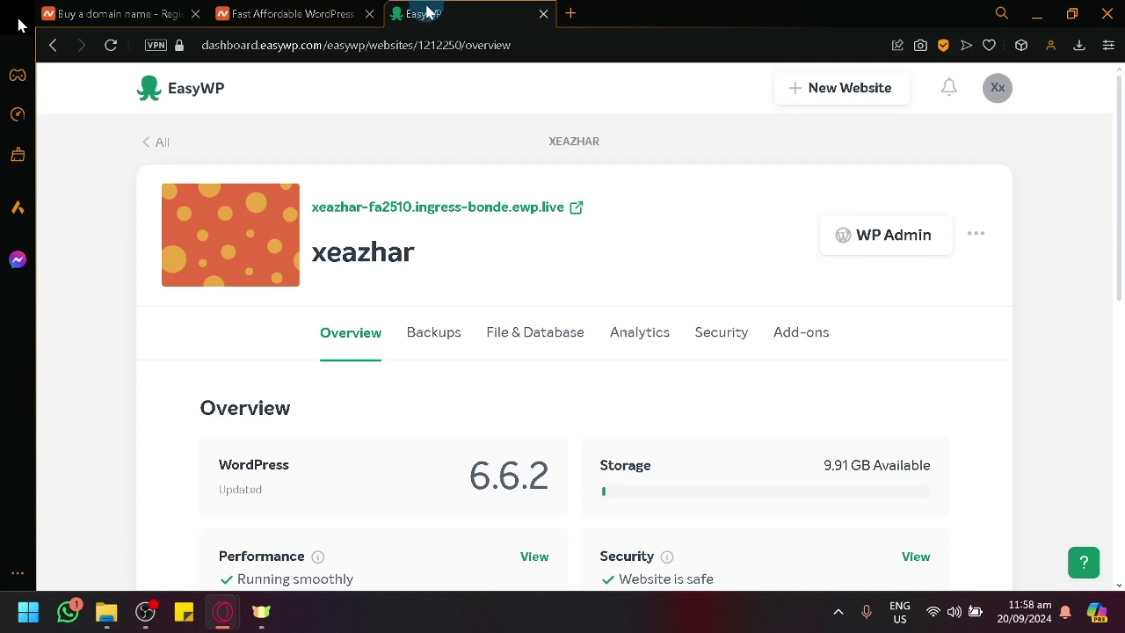
left_click(150, 143)
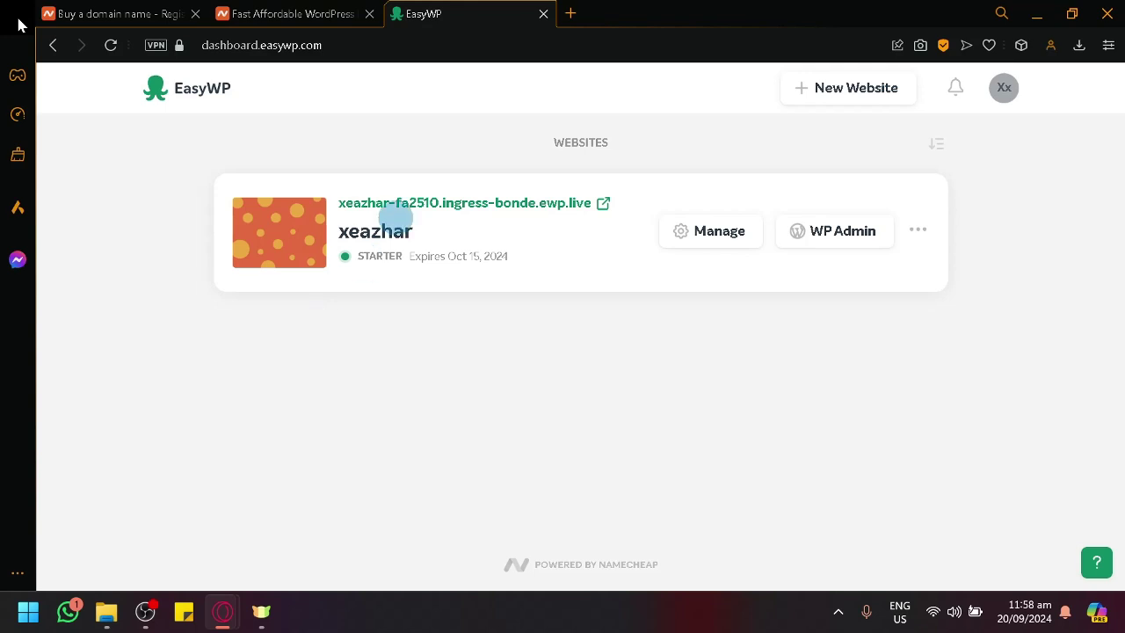
left_click(817, 92)
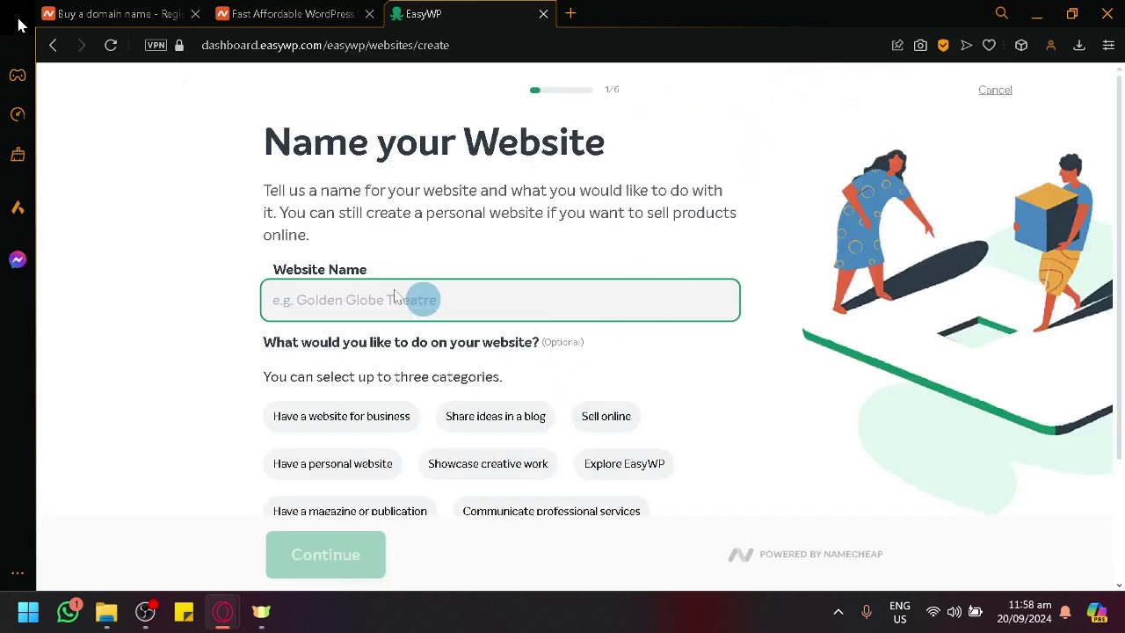
- Look over the website naming form, cancel the new website and return to the list of websites
scroll(633, 306, "down", 3)
scroll(633, 307, "up", 3)
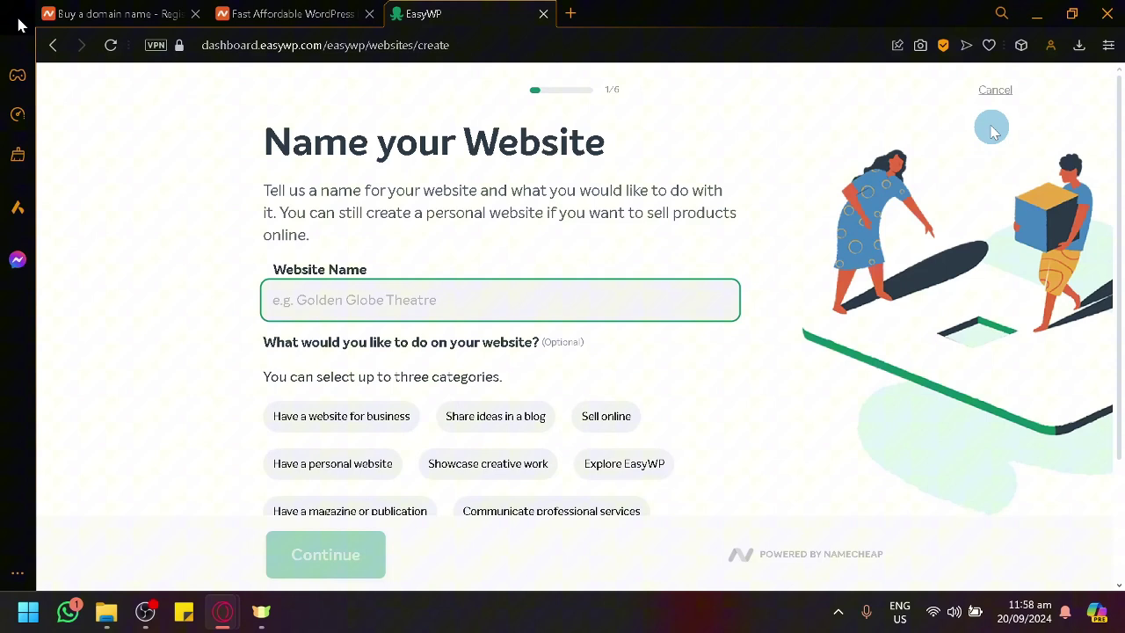
left_click(993, 91)
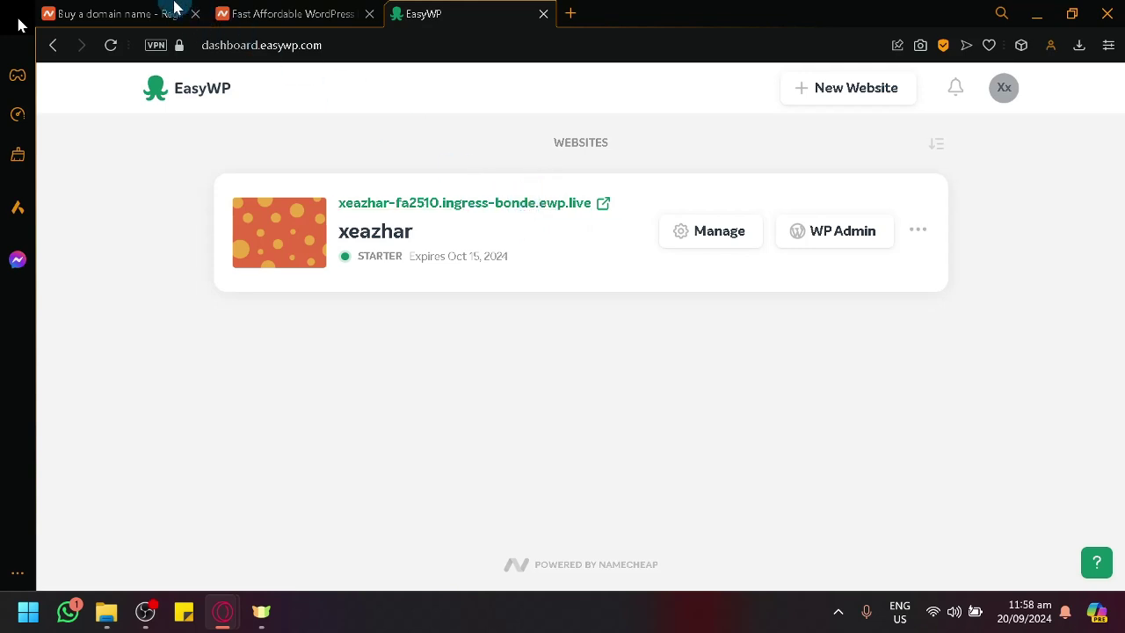
left_click(174, 8)
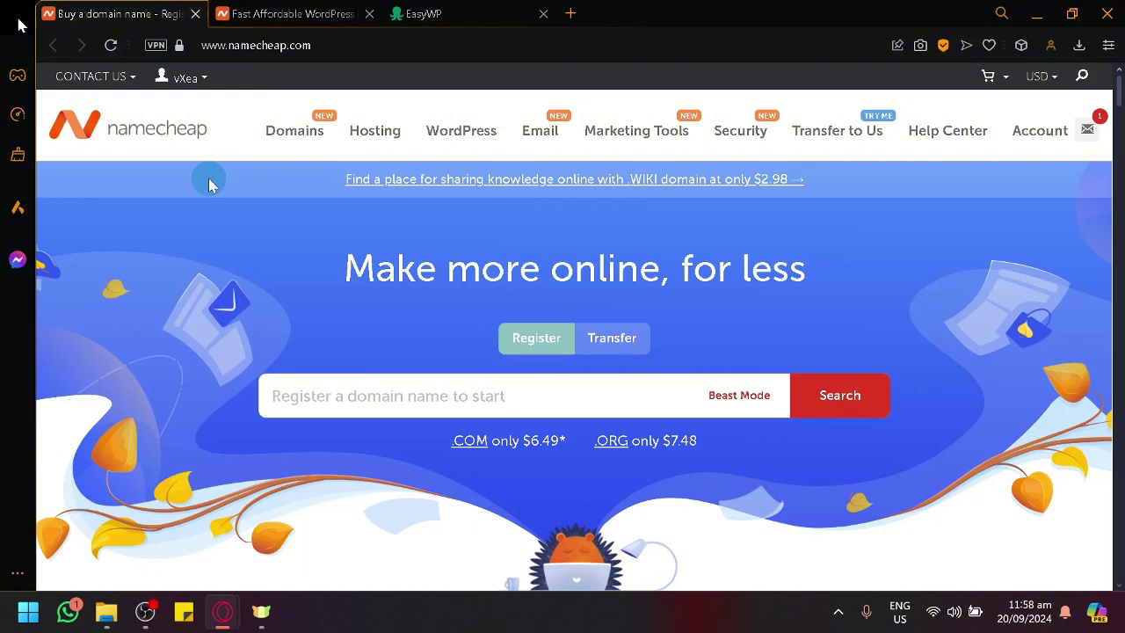
left_click(489, 12)
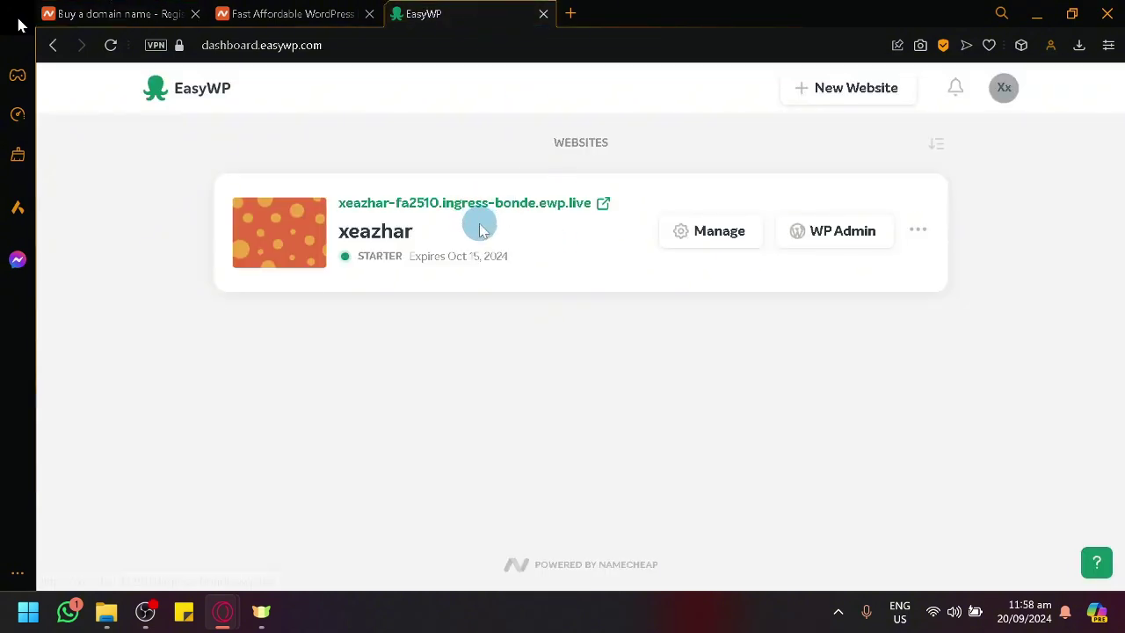
- Open the management page of the existing Starter website and look over its overview
left_click(918, 231)
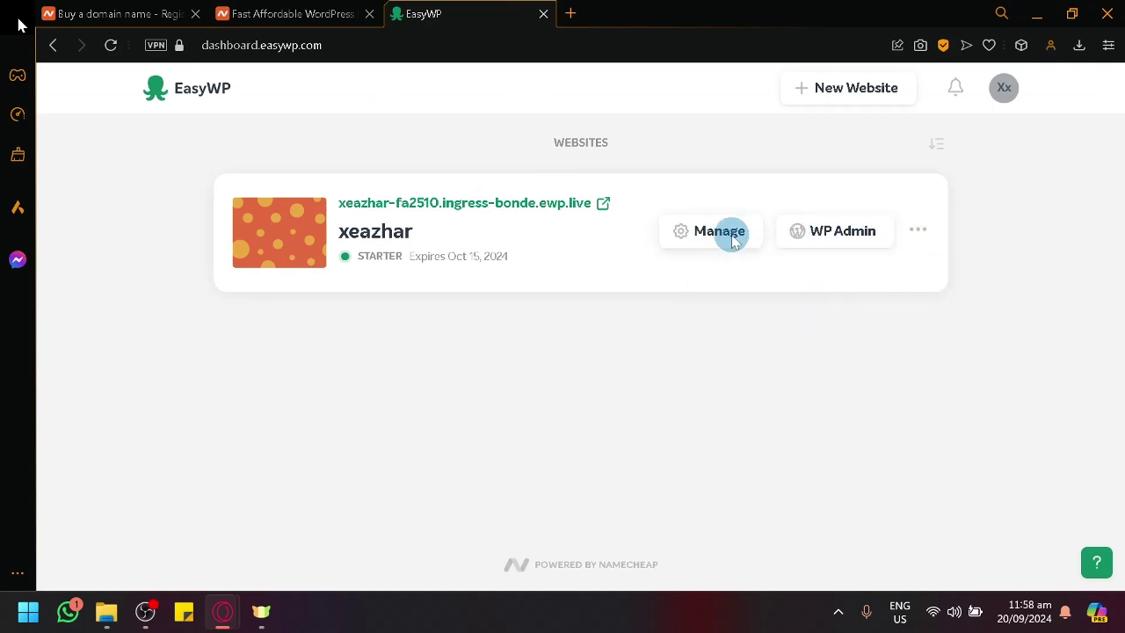
left_click(732, 233)
scroll(653, 259, "down", 2)
scroll(649, 266, "up", 2)
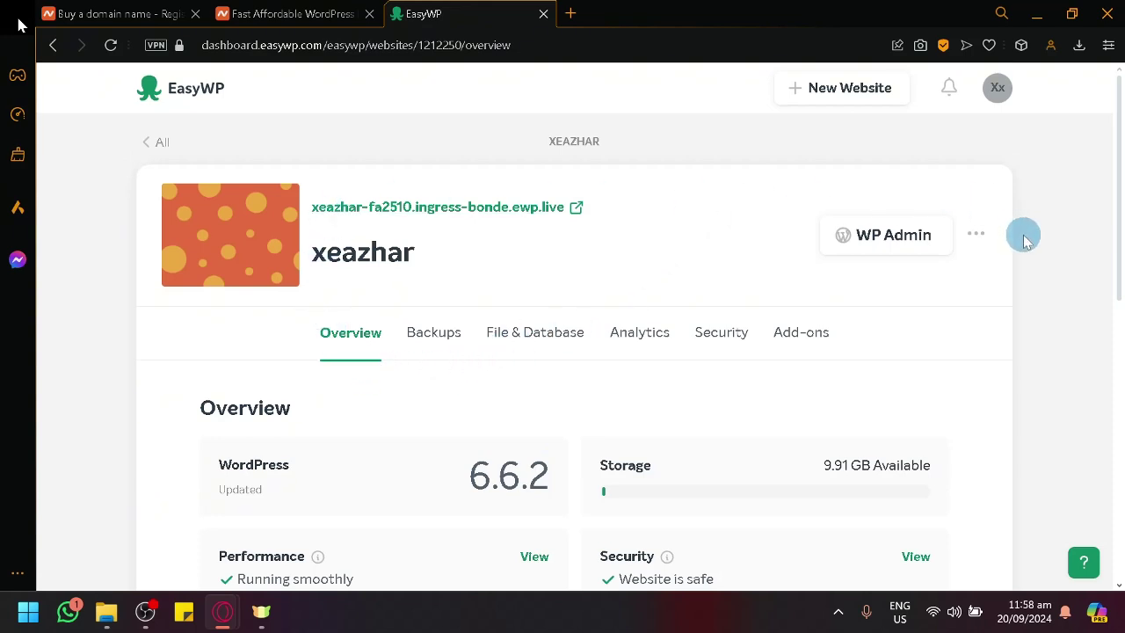
scroll(1022, 236, "down", 4)
scroll(1007, 261, "up", 4)
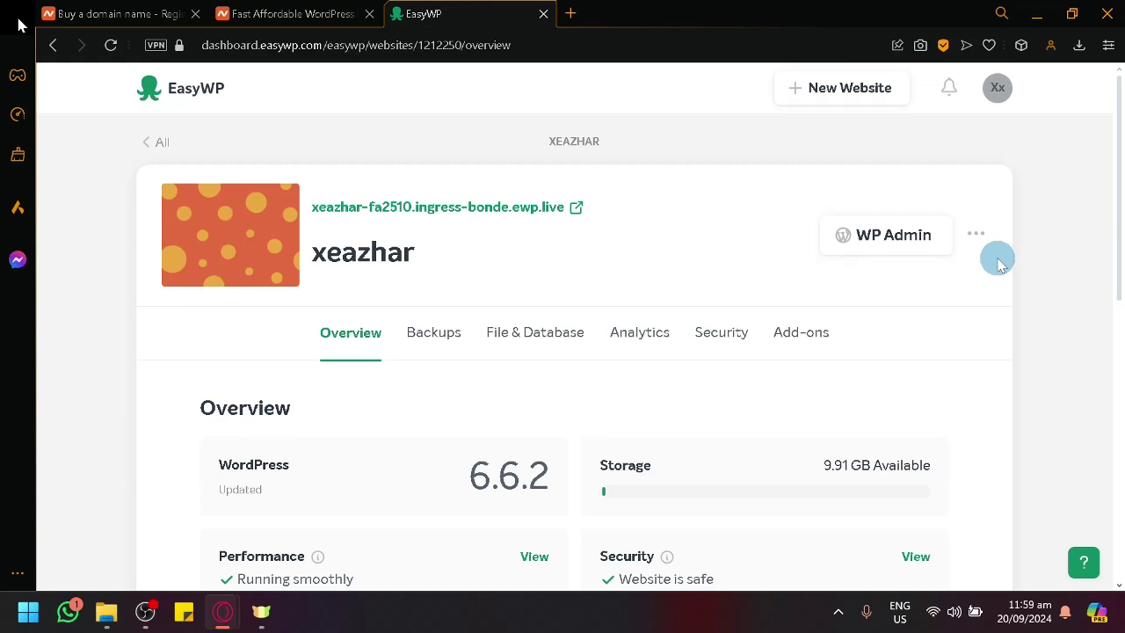
scroll(703, 325, "down", 2)
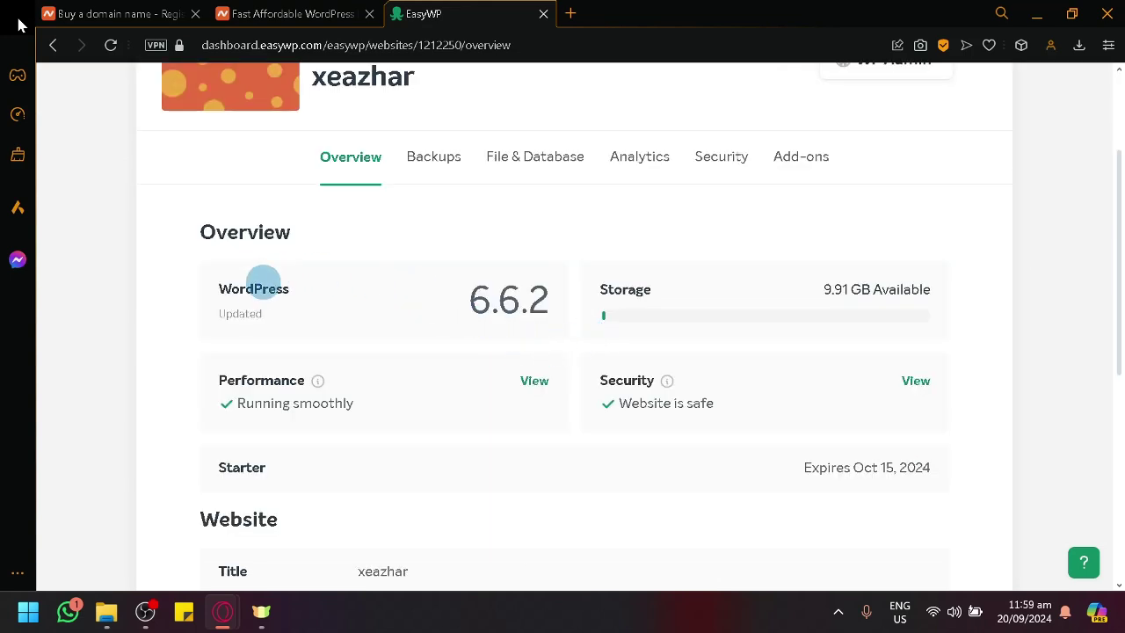
- Examine the website's WordPress version, storage, performance, security and domain details in the overview
left_click_drag(212, 299, 349, 292)
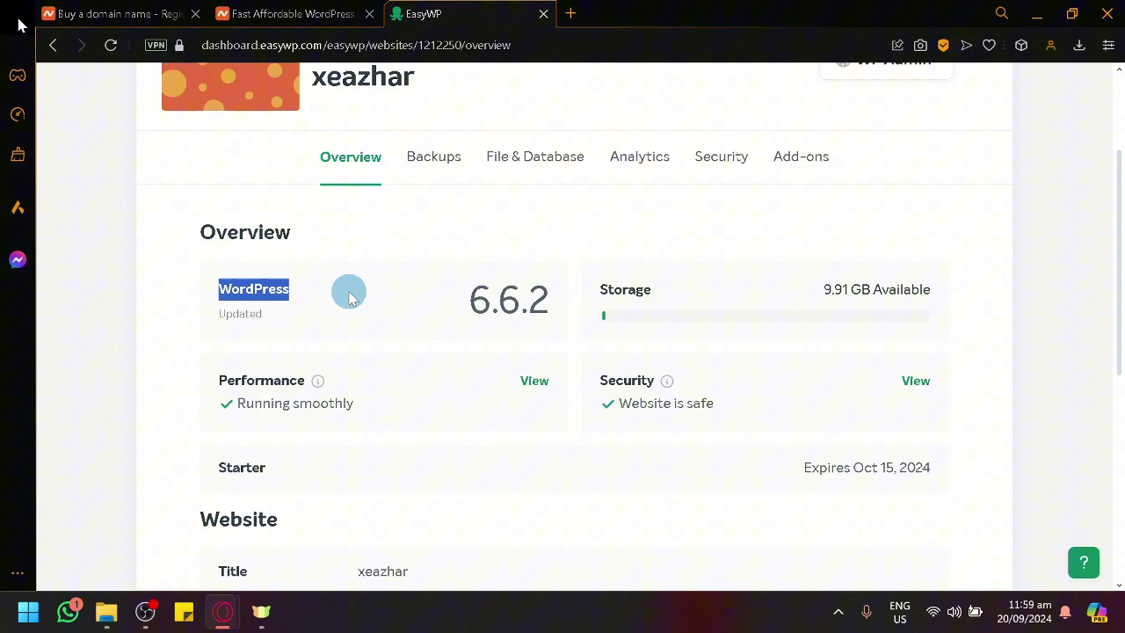
left_click(349, 297)
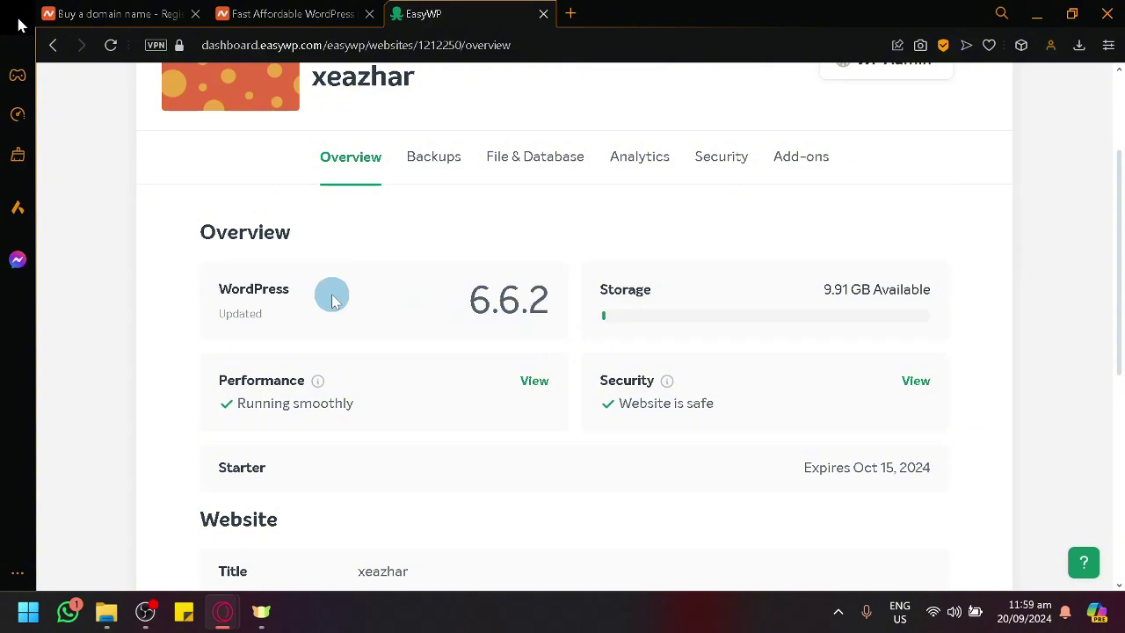
left_click_drag(460, 304, 573, 261)
left_click(575, 261)
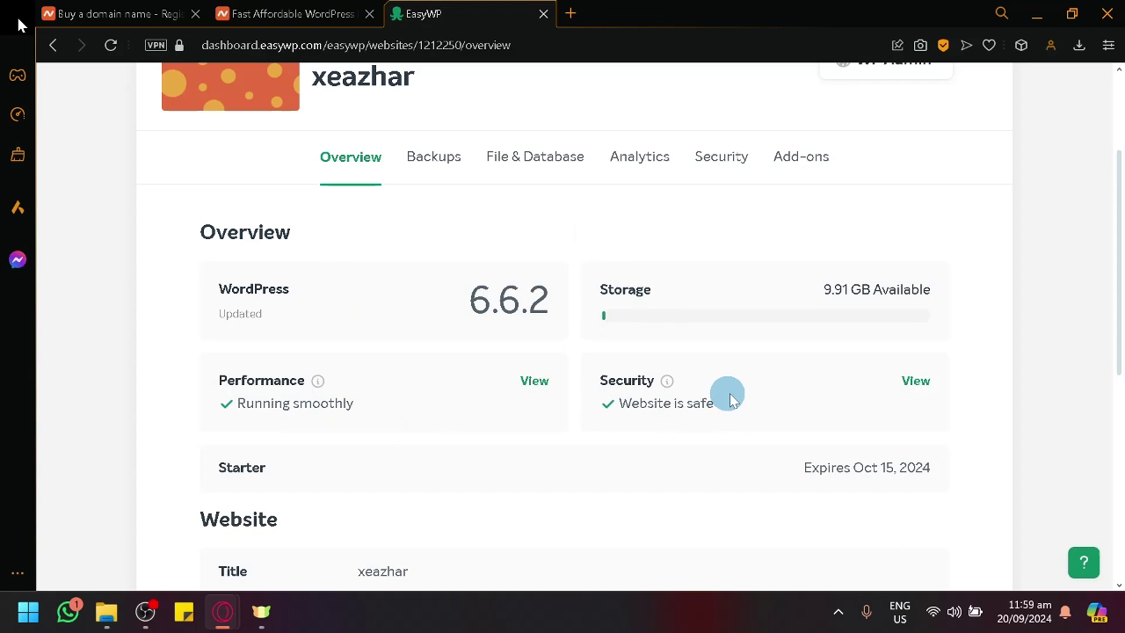
scroll(725, 396, "down", 4)
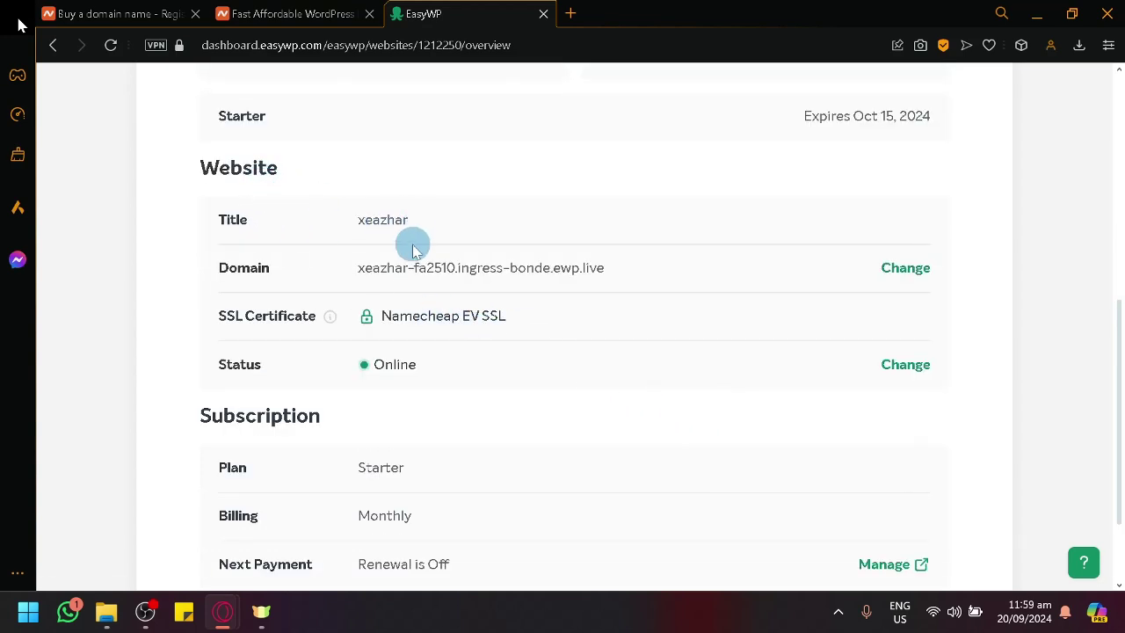
left_click_drag(608, 268, 303, 312)
left_click(303, 314)
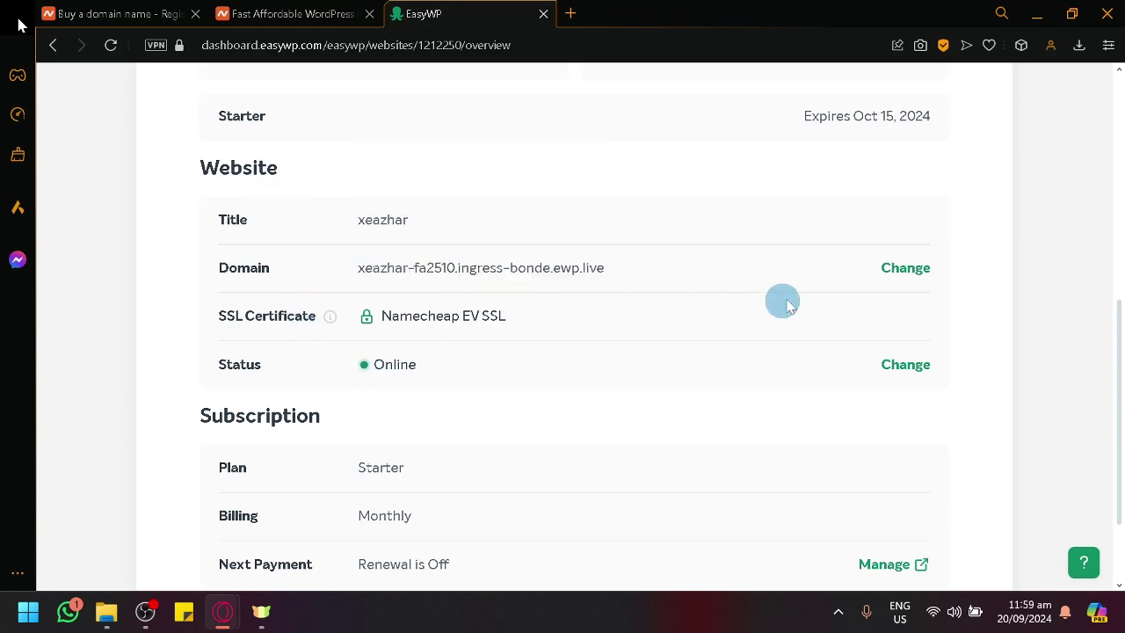
- Open the website's domain change form and look at the Namecheap domain and other-provider options
left_click(883, 279)
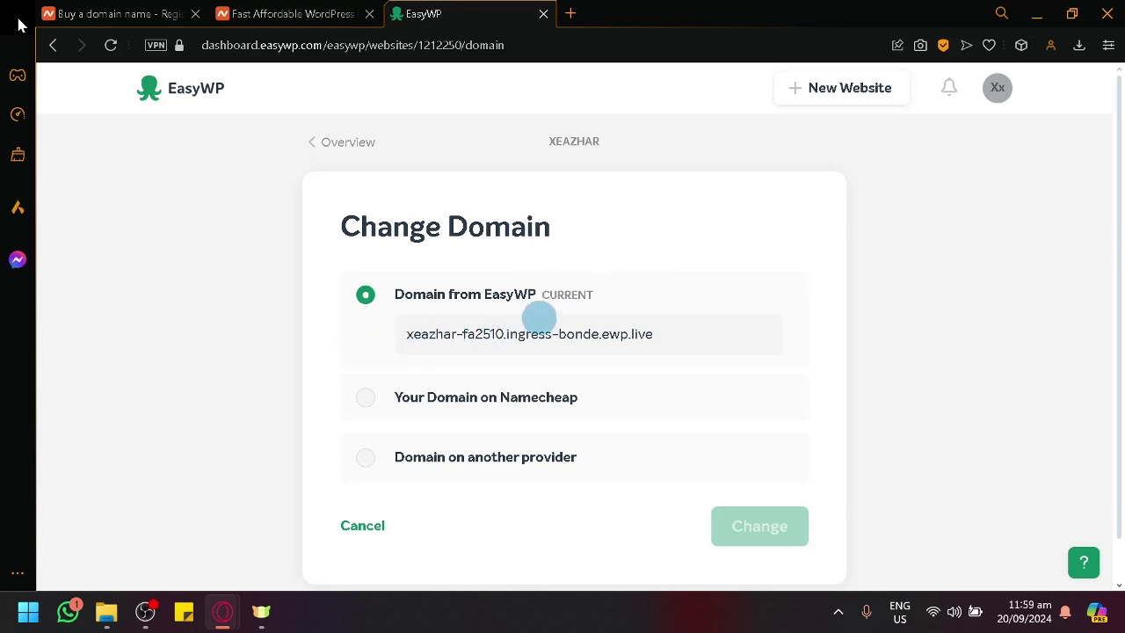
left_click_drag(702, 334, 364, 351)
left_click(646, 220)
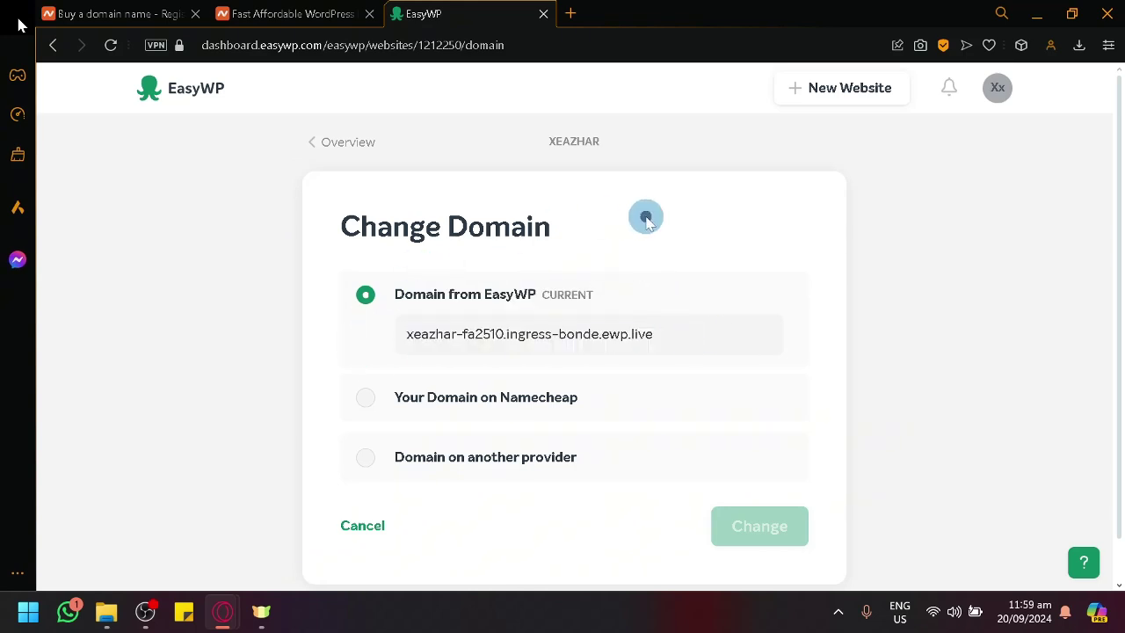
left_click(504, 399)
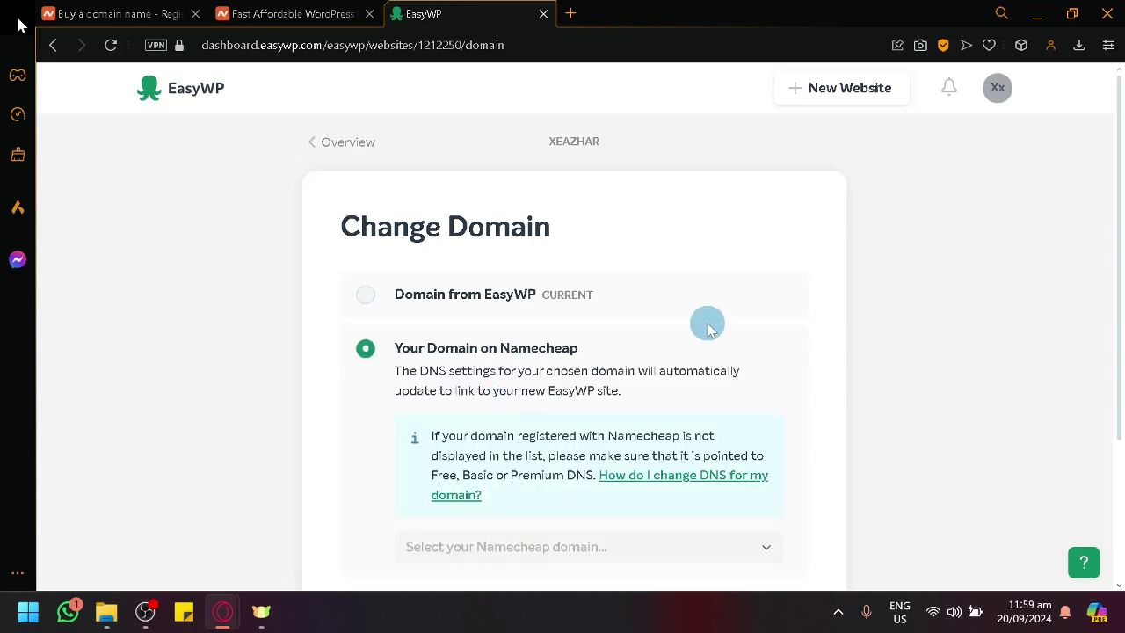
scroll(710, 330, "down", 2)
left_click(567, 412)
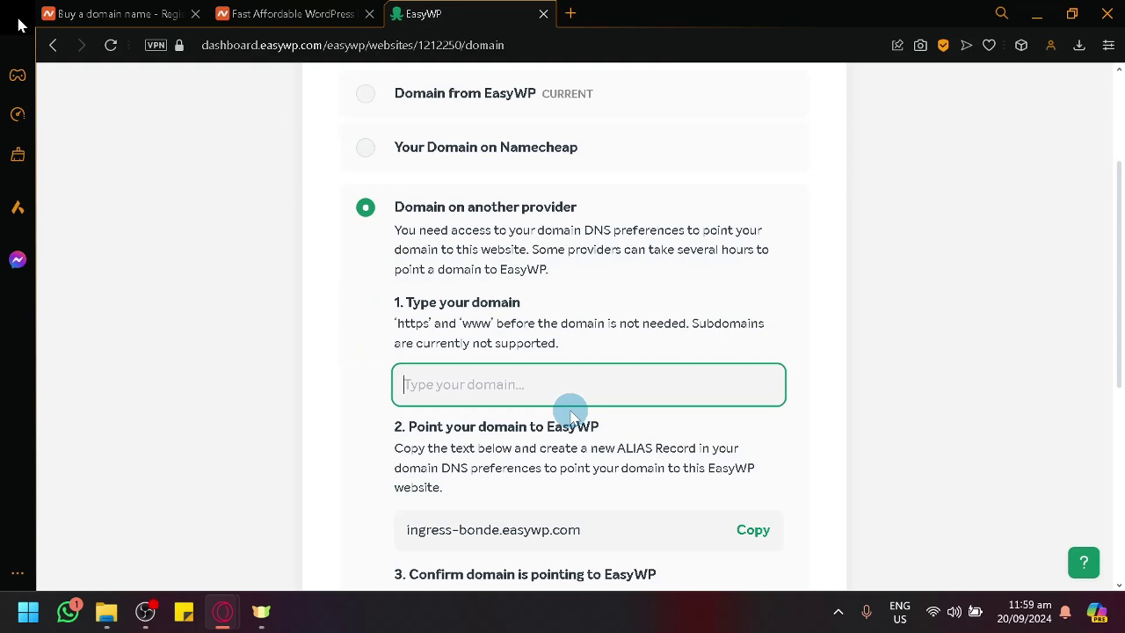
- Return to the Your Domain on Namecheap option and review its DNS notes and domain selection
left_click(554, 145)
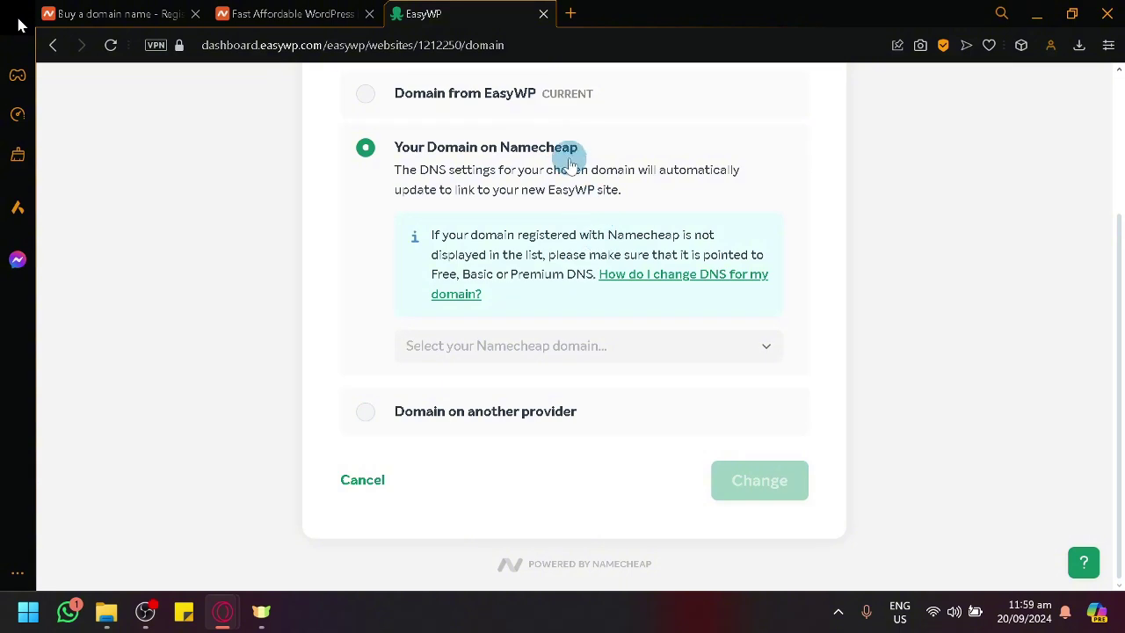
scroll(515, 220, "up", 3)
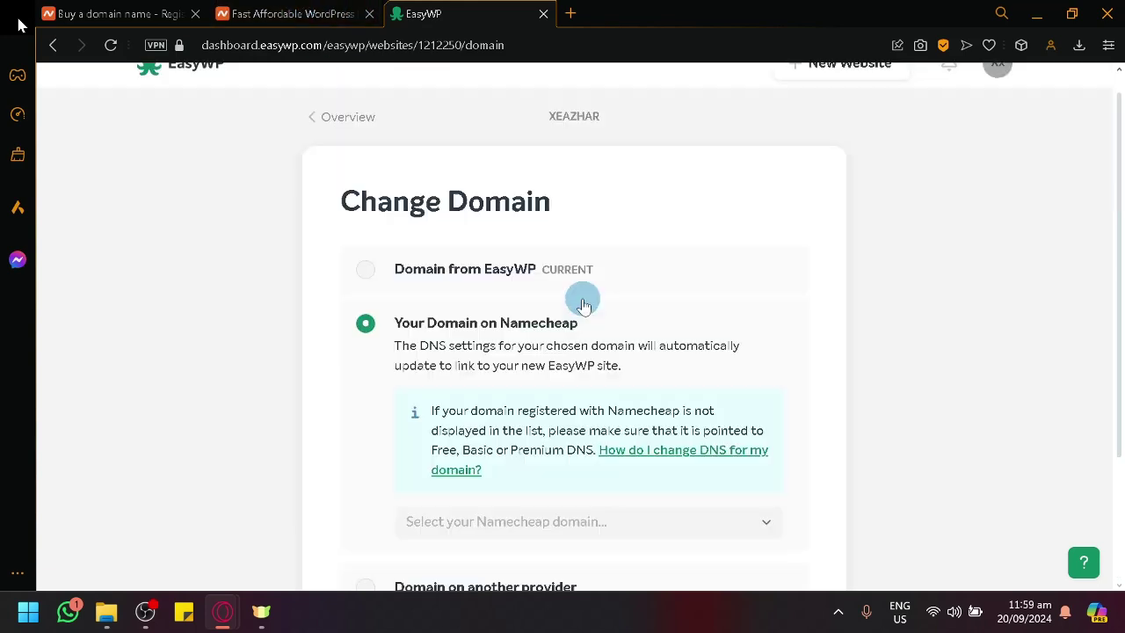
scroll(617, 428, "down", 2)
scroll(615, 427, "up", 2)
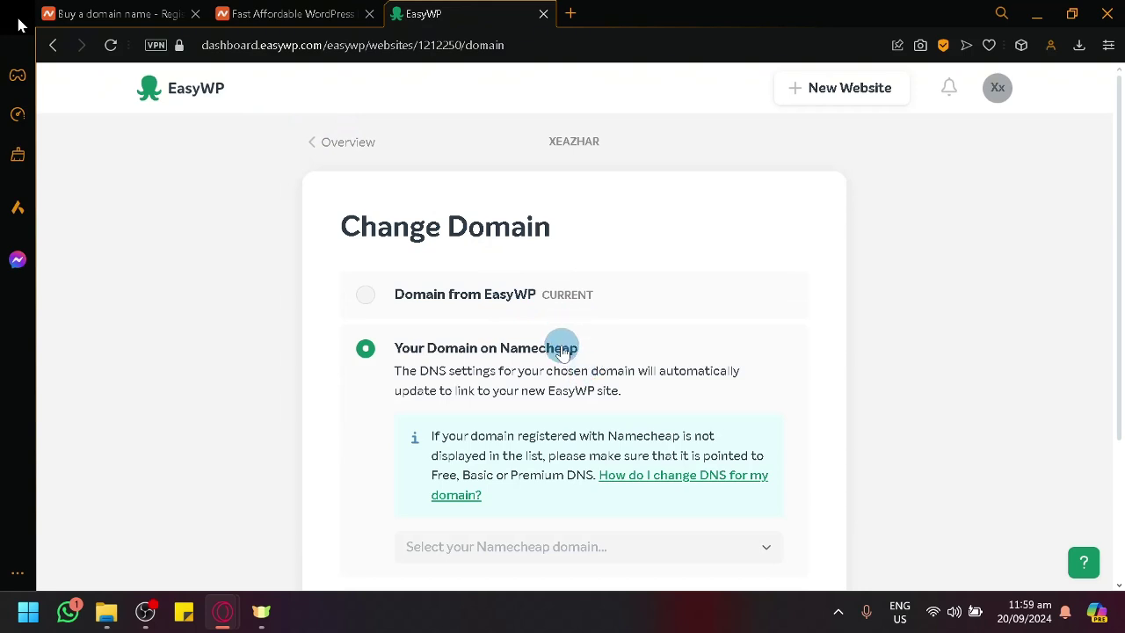
left_click(141, 11)
left_click(415, 12)
scroll(565, 291, "down", 2)
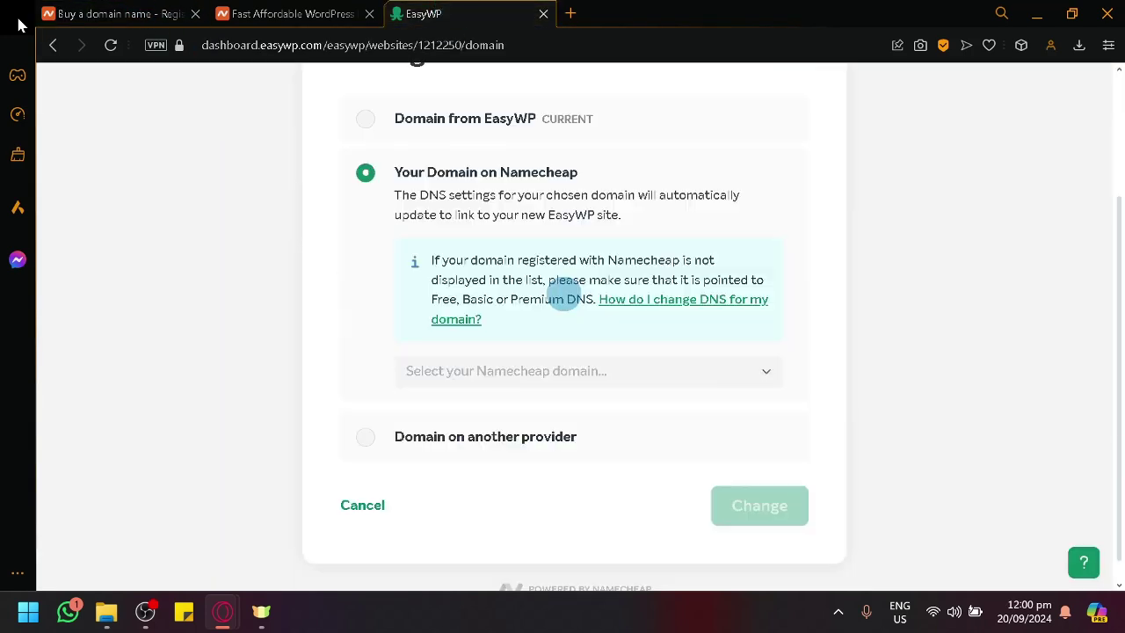
- Choose Domain on another provider, read its instructions for pointing a domain to EasyWP, and cancel the domain change
left_click(568, 448)
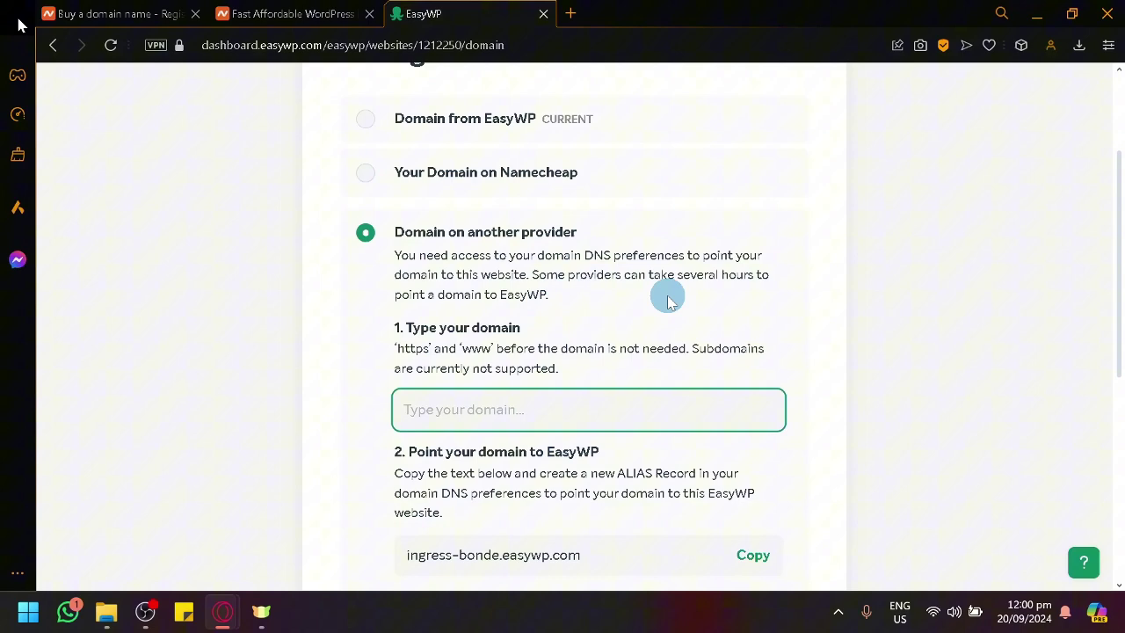
scroll(666, 297, "down", 4)
scroll(640, 220, "up", 3)
scroll(541, 176, "down", 4)
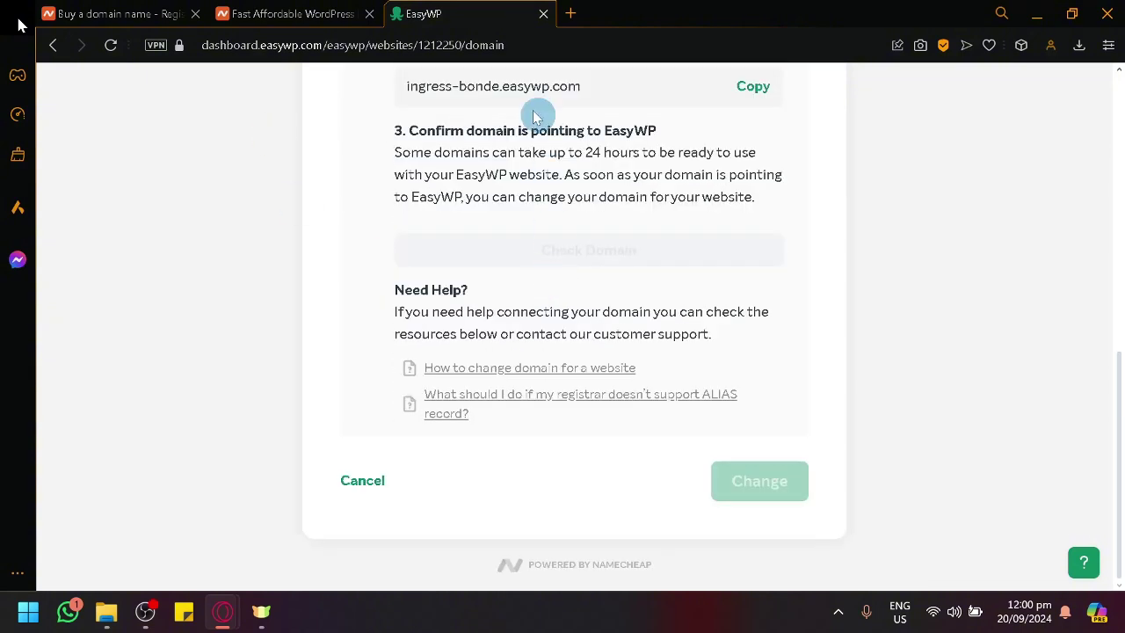
left_click(369, 476)
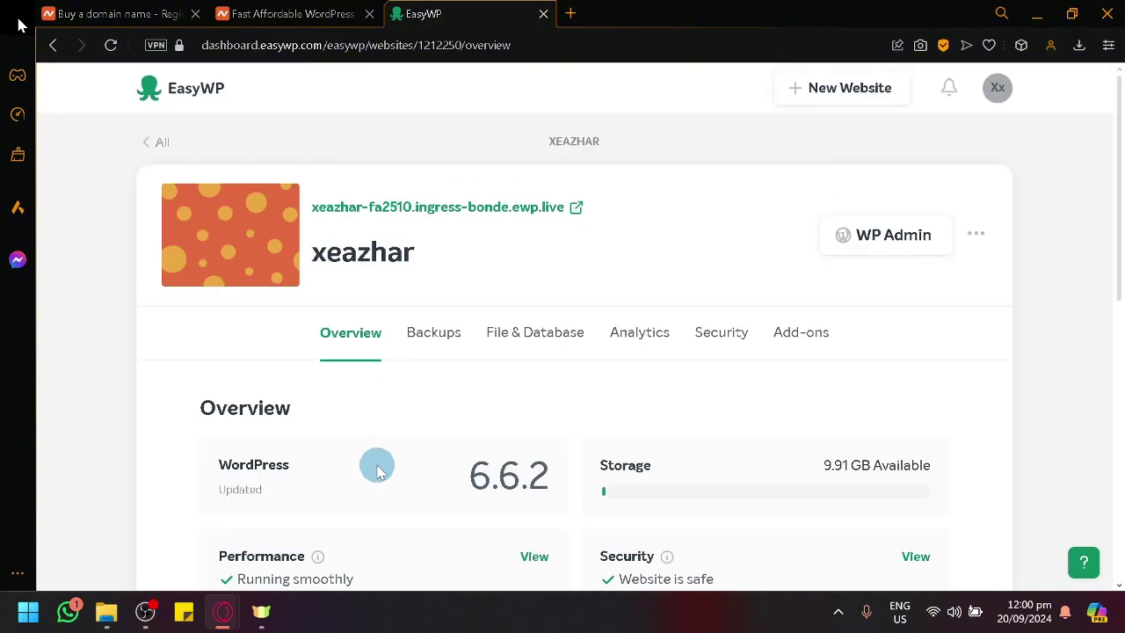
- Review the website and subscription details in the overview, including plan, billing and next payment
scroll(374, 463, "down", 4)
scroll(427, 427, "up", 4)
scroll(454, 381, "down", 7)
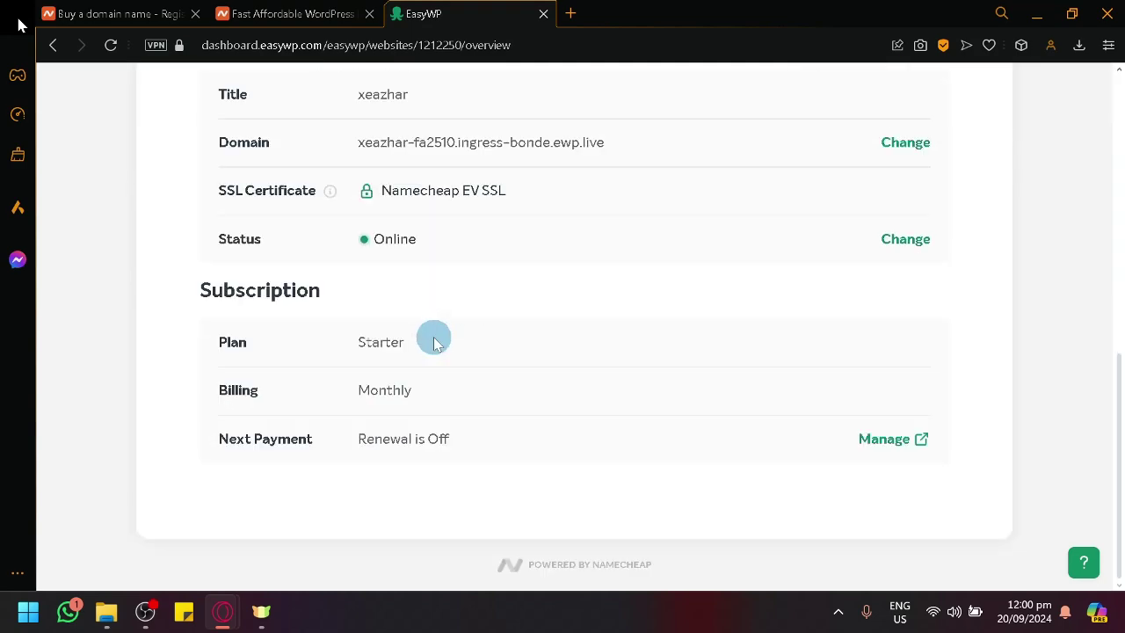
scroll(493, 296, "up", 8)
- Look through the website's Backups, File & Database, Analytics, Security and Add-ons sections and return to the overview
left_click(442, 331)
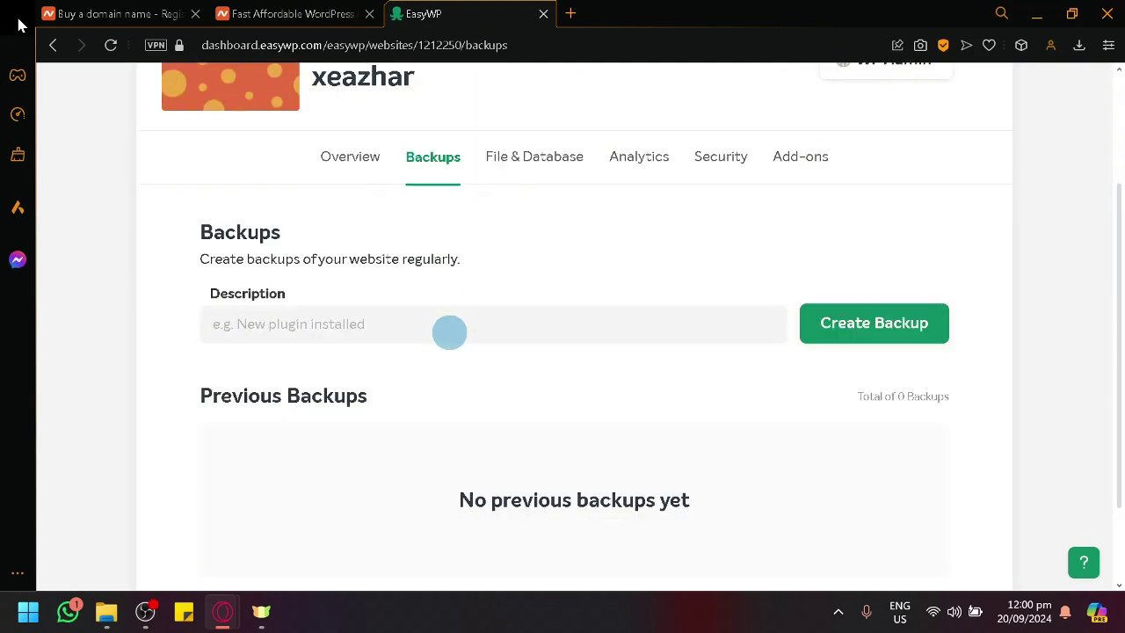
left_click(557, 156)
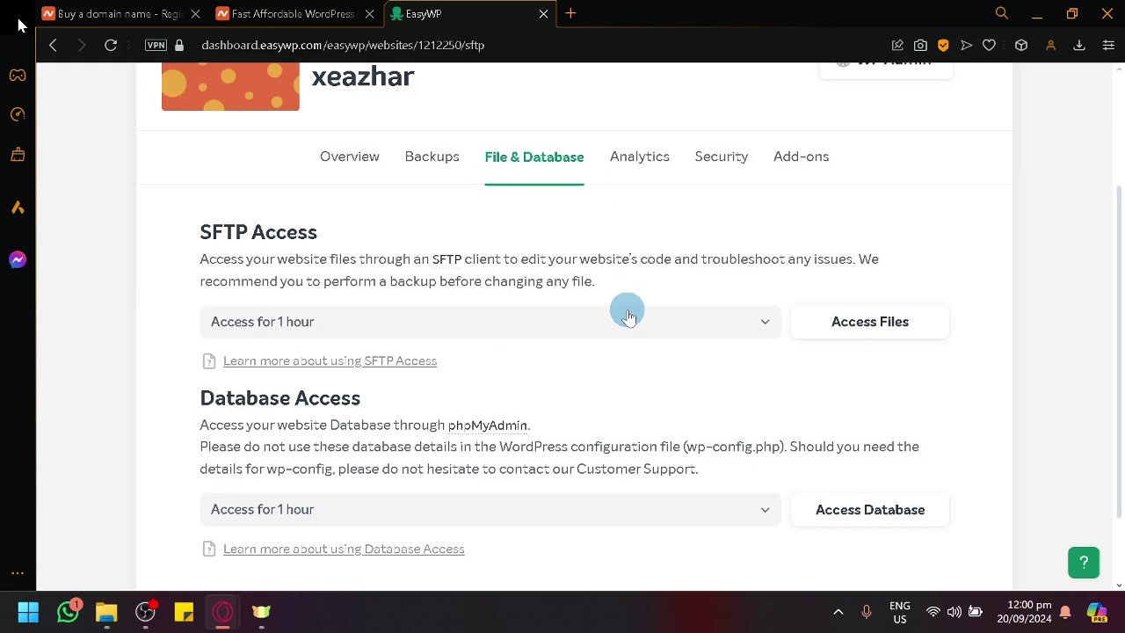
left_click(645, 157)
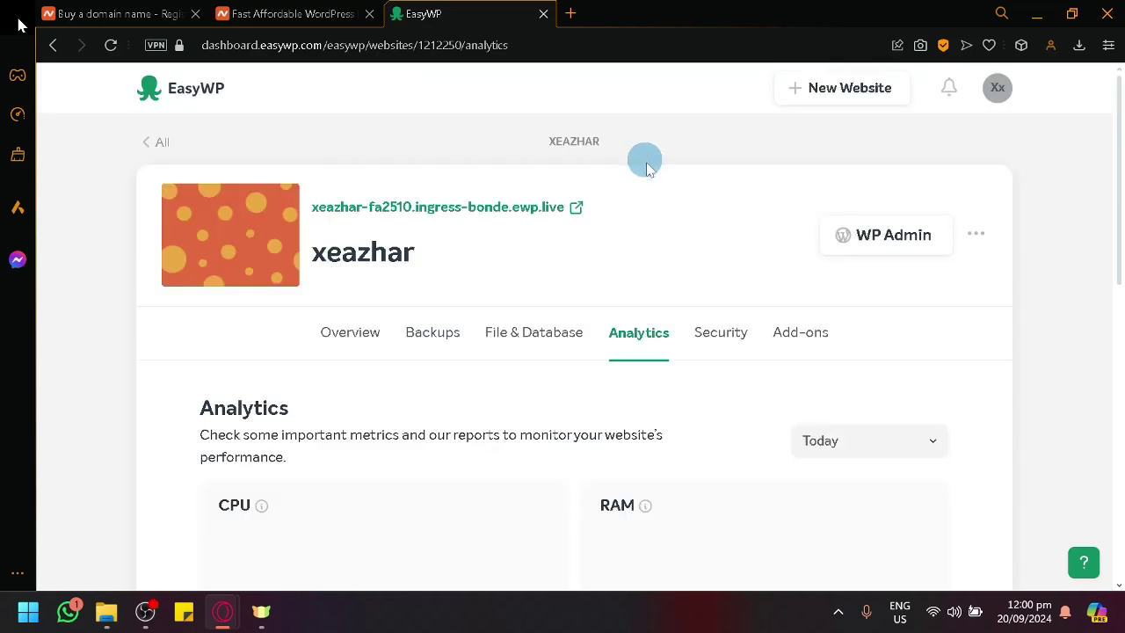
left_click(719, 327)
left_click(796, 330)
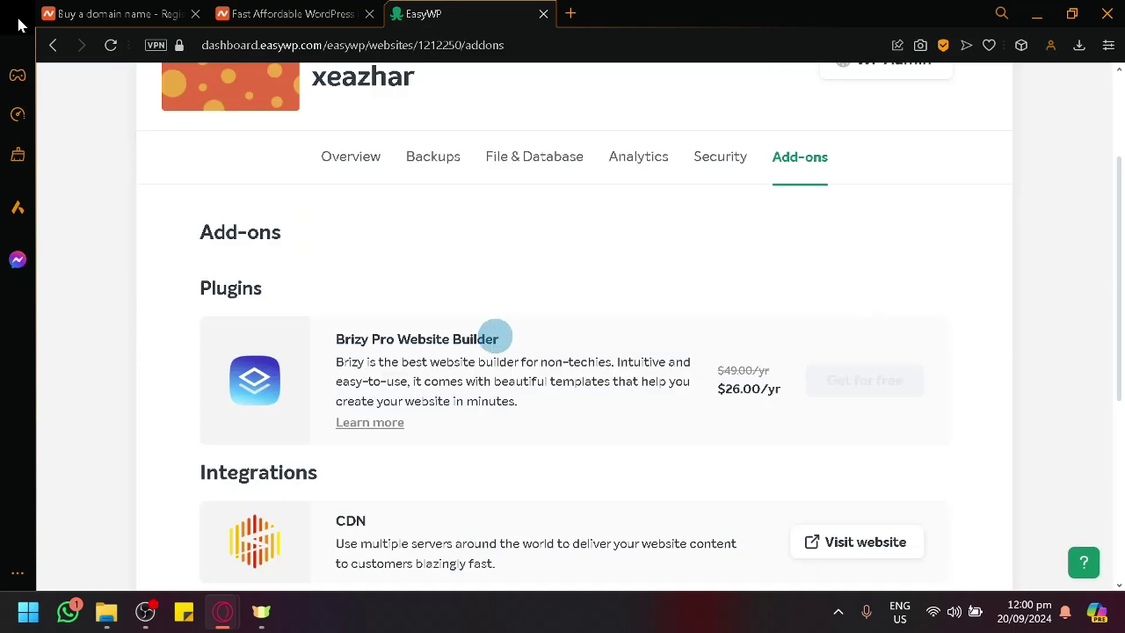
left_click(344, 342)
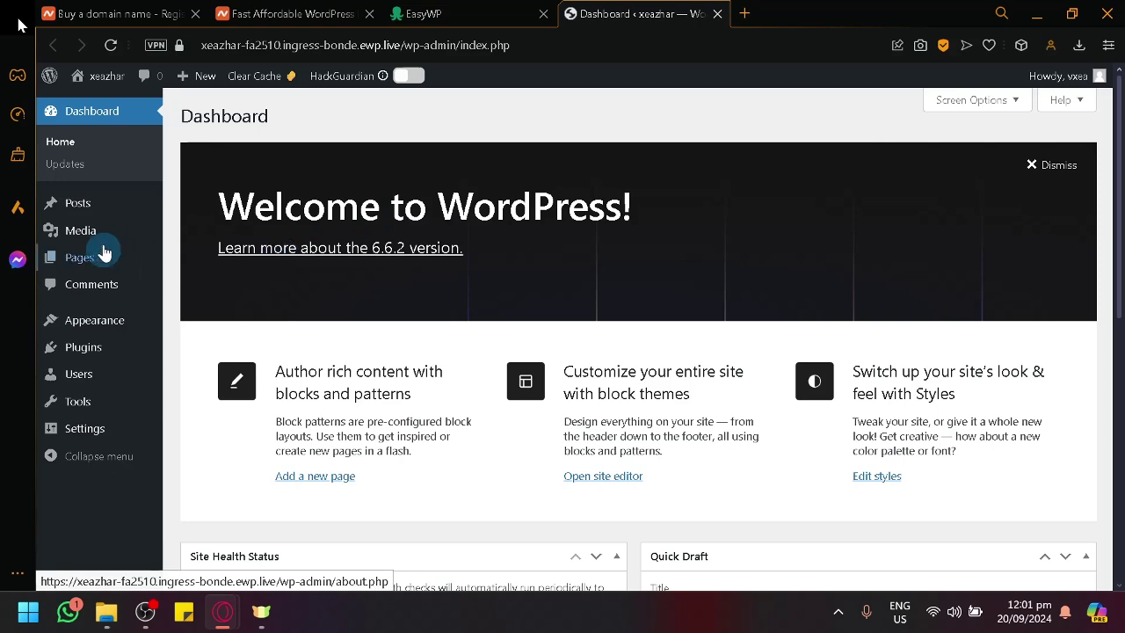
- Look at the posts and installed plugins in the WordPress admin and open the page for adding plugins
left_click(90, 207)
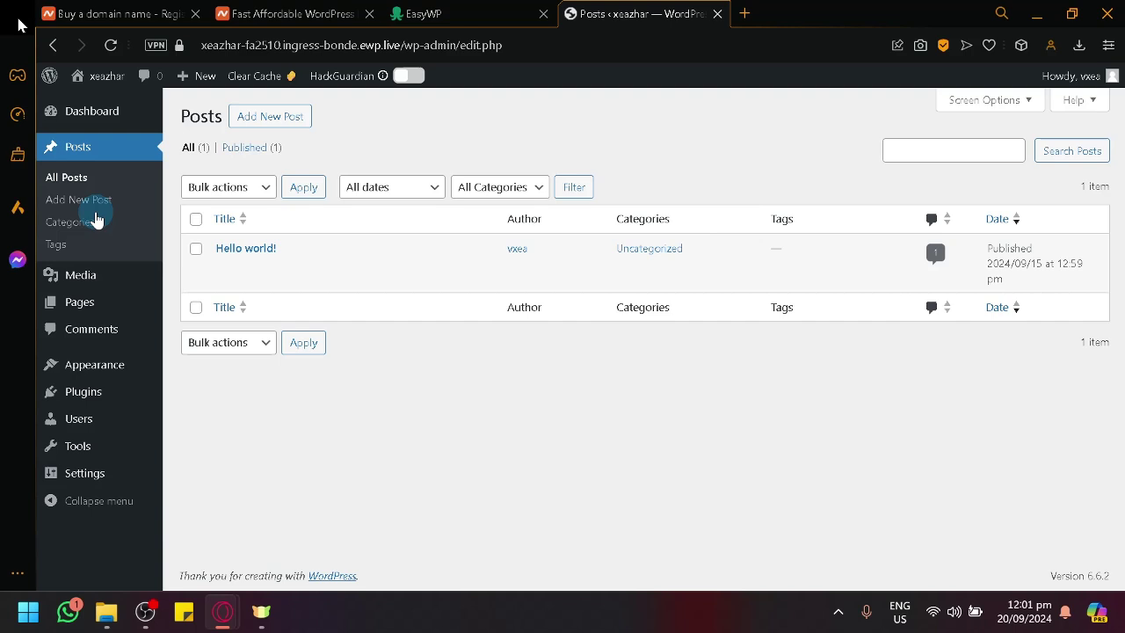
left_click(87, 393)
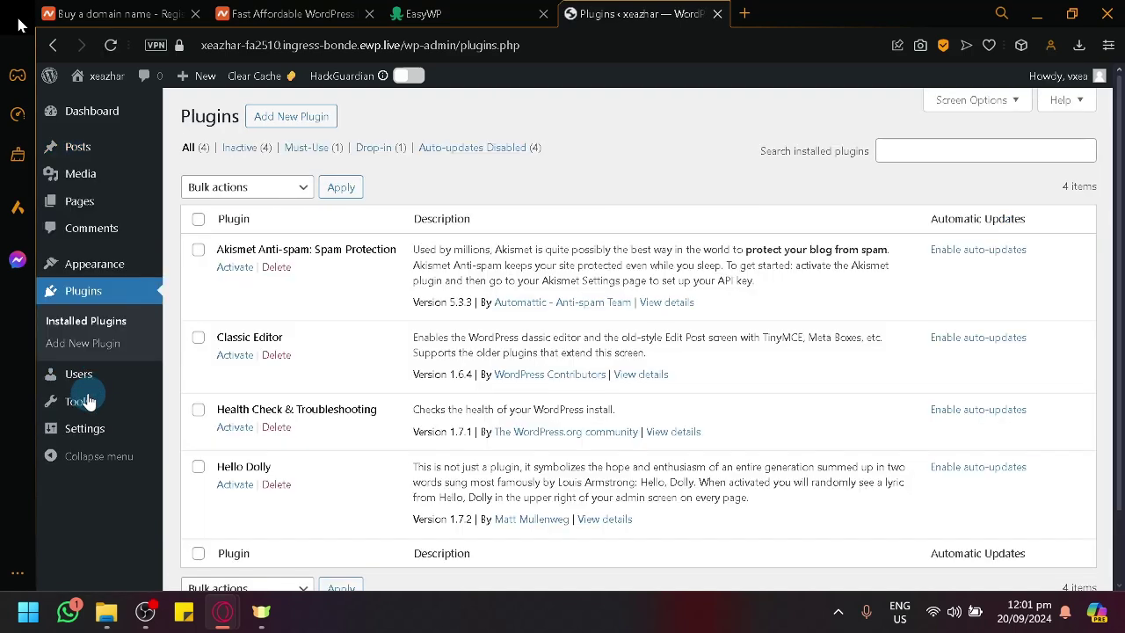
left_click(274, 128)
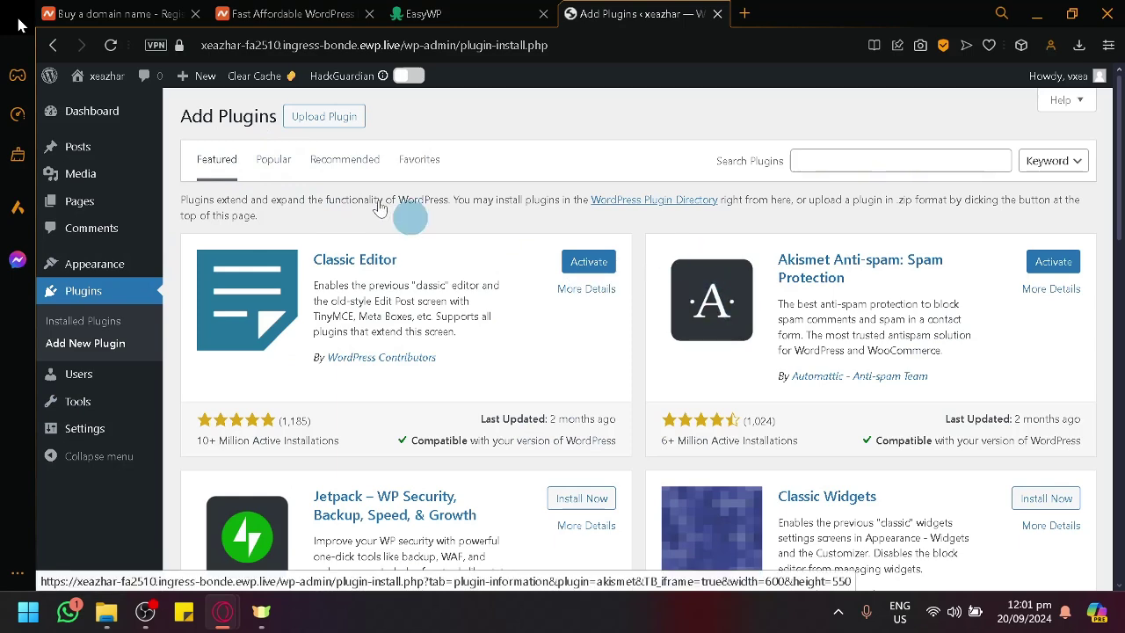
- Switch back to the website's overview in the EasyWP dashboard
mouse_move(149, 159)
left_click(489, 13)
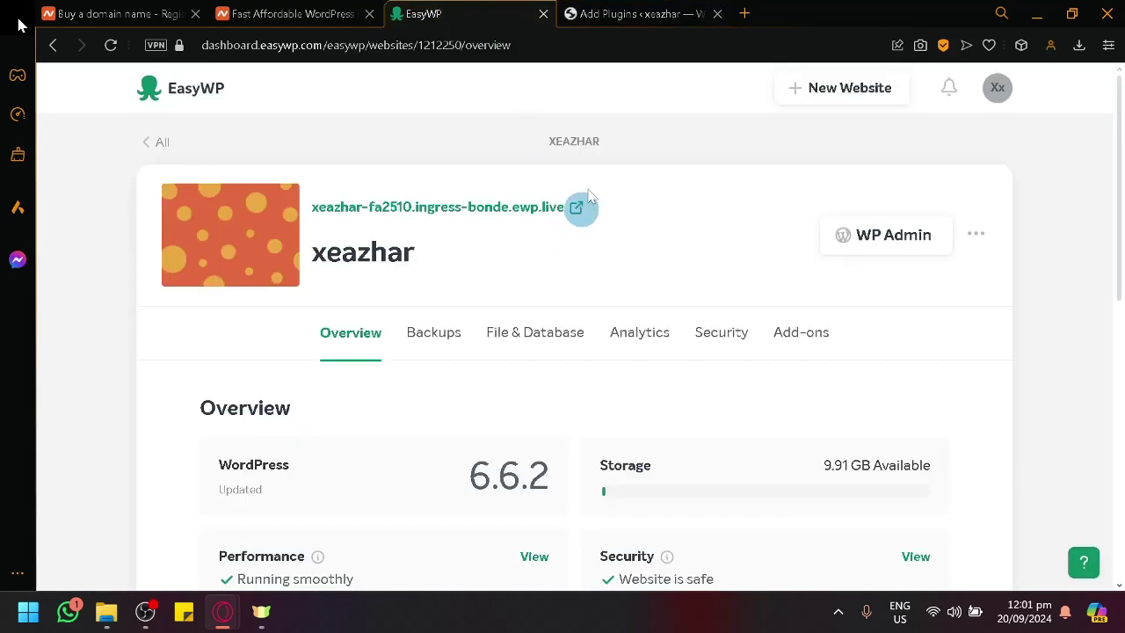
left_click(633, 13)
left_click(401, 11)
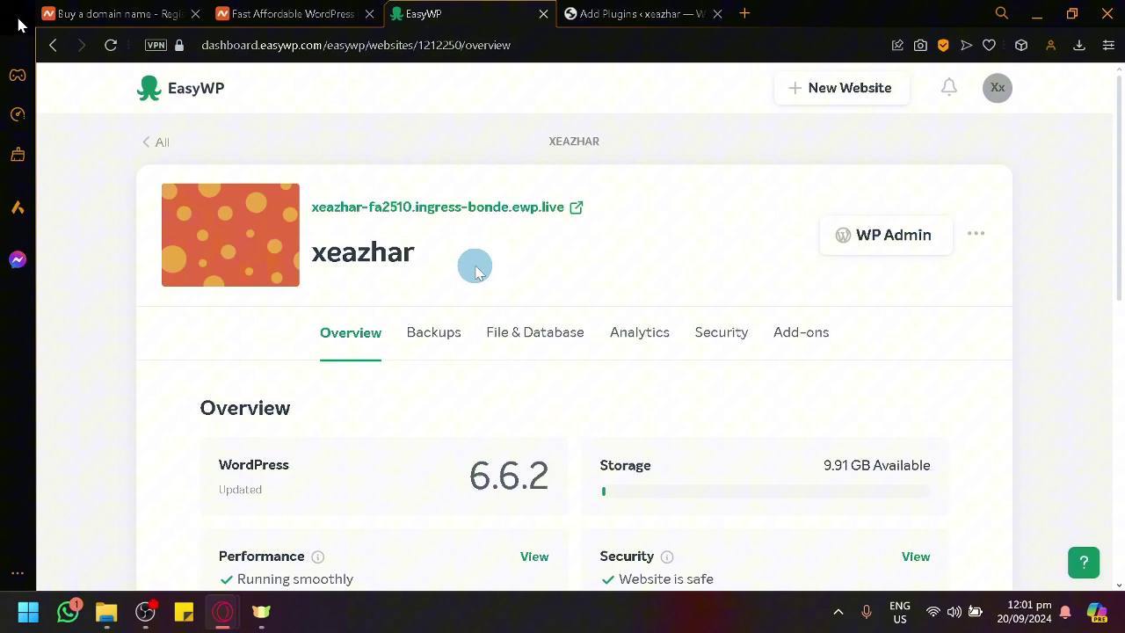
- Return to the WordPress add-plugins page and install Performance Lab, bbPress and BuddyPress
left_click(612, 11)
scroll(798, 338, "down", 8)
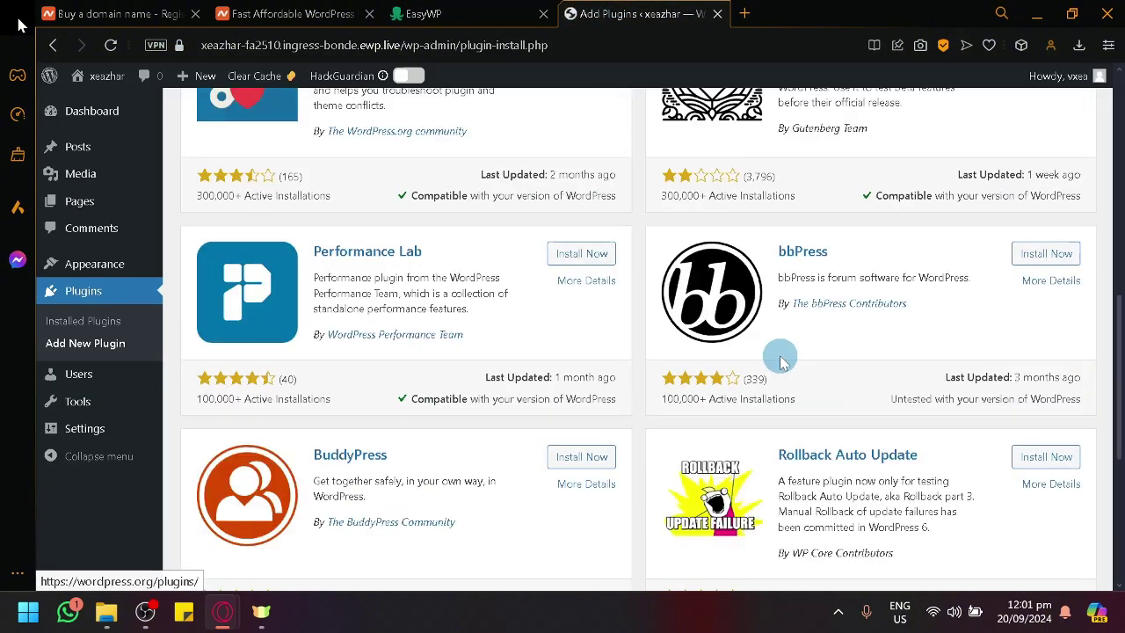
left_click(576, 253)
left_click(1035, 254)
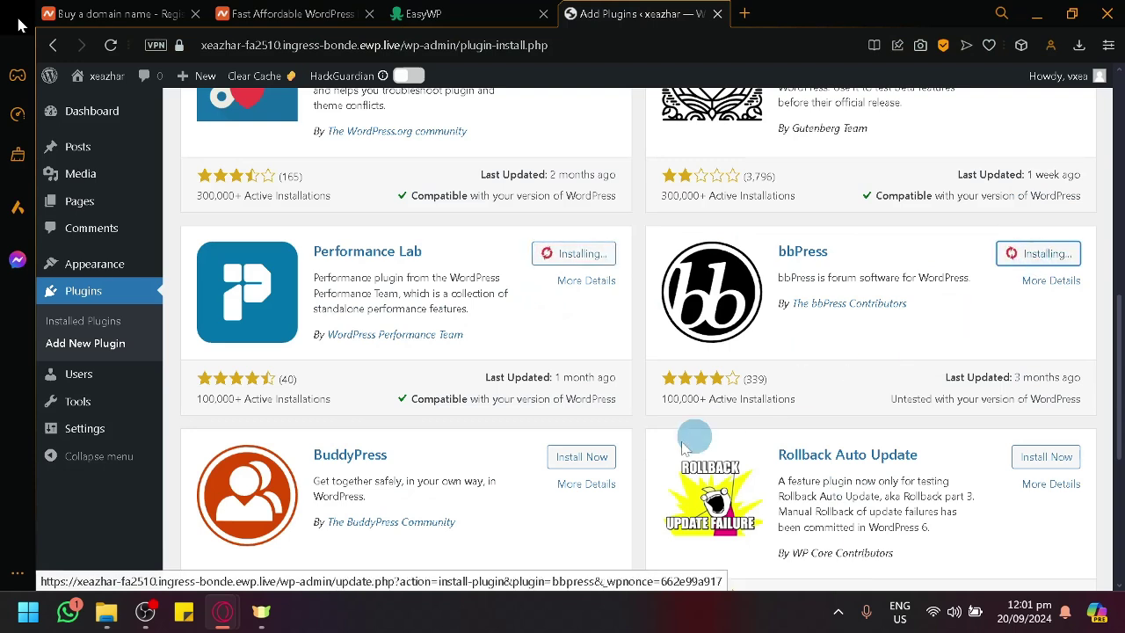
left_click(591, 457)
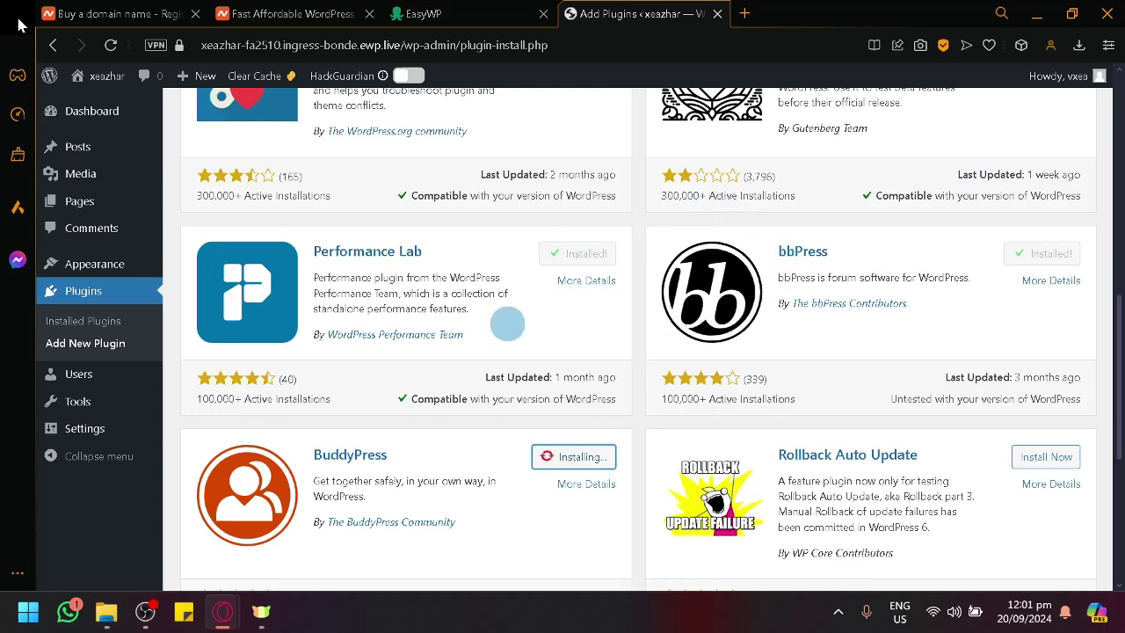
- Leave the add-plugins page and look through the site's installed themes under Appearance
left_click(82, 275)
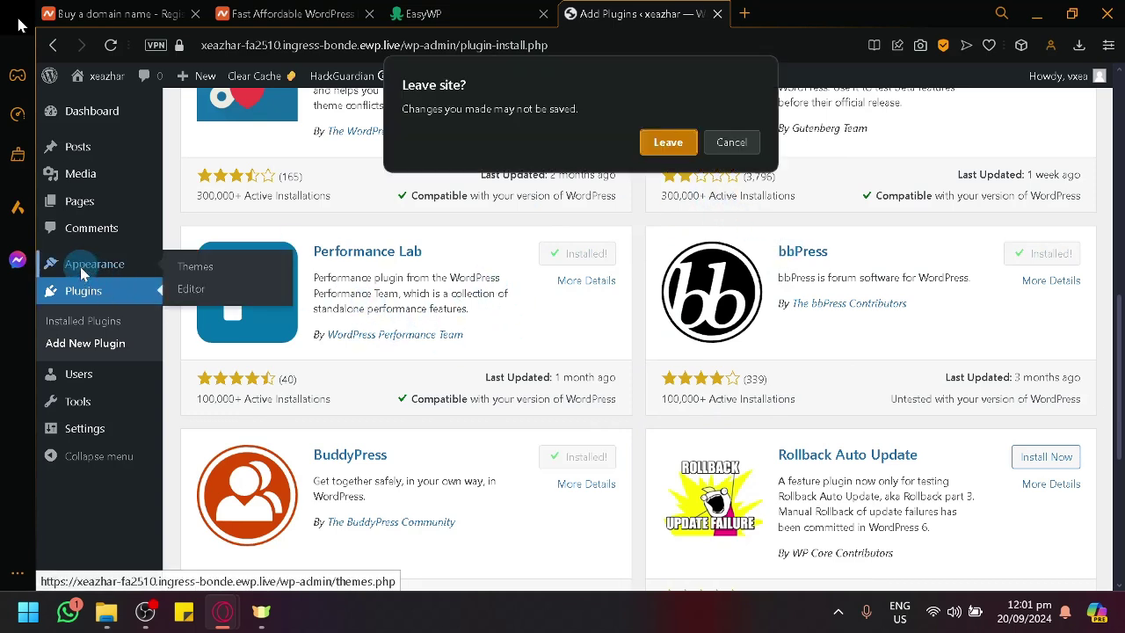
left_click(661, 142)
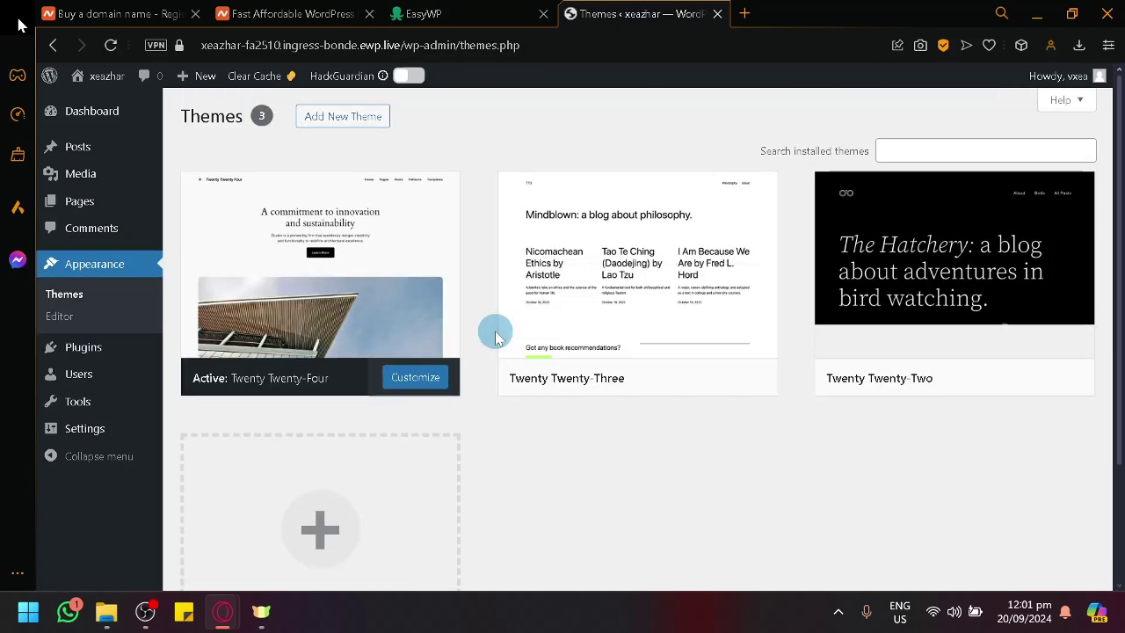
scroll(431, 337, "down", 2)
scroll(427, 339, "up", 2)
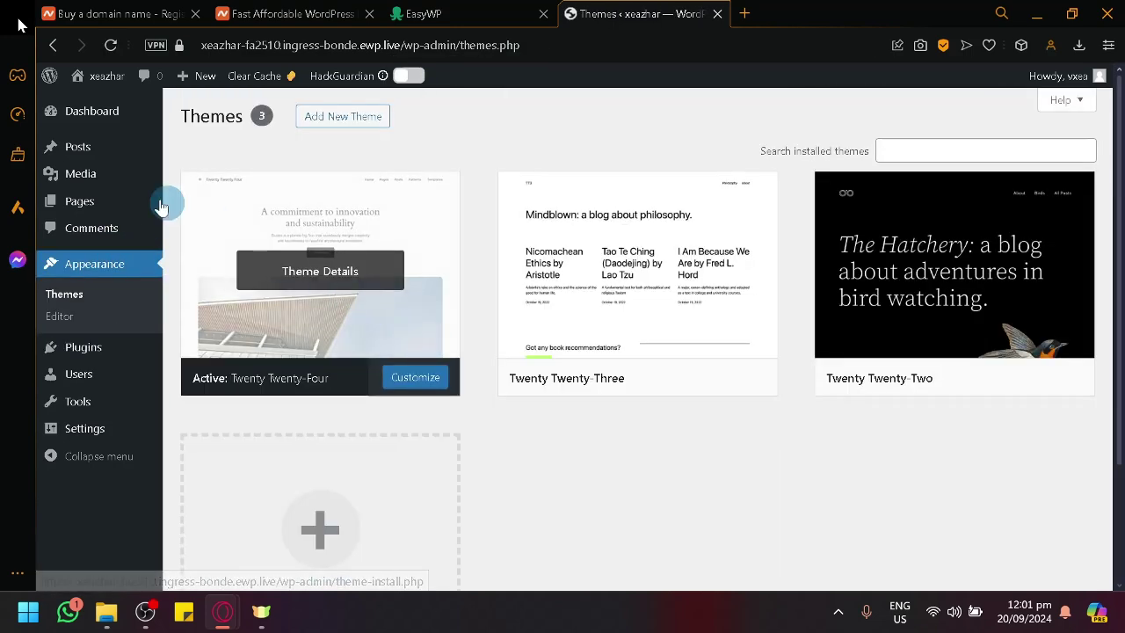
- Look through the WordPress admin's Dashboard home page, including the At a Glance, Activity and Events and News sections
left_click(101, 125)
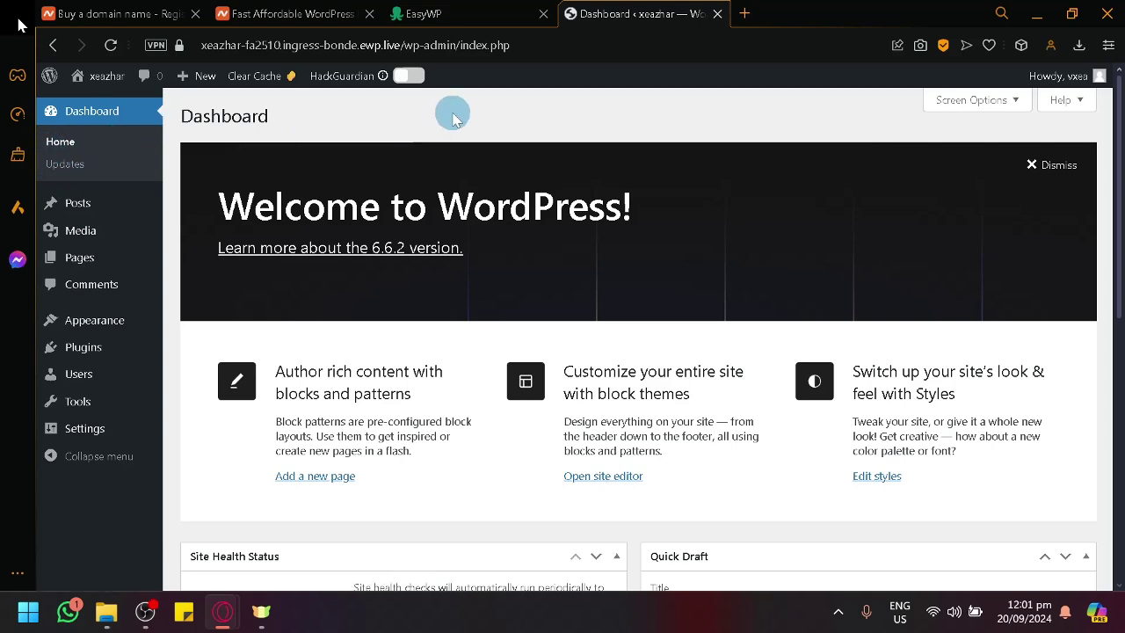
left_click(423, 13)
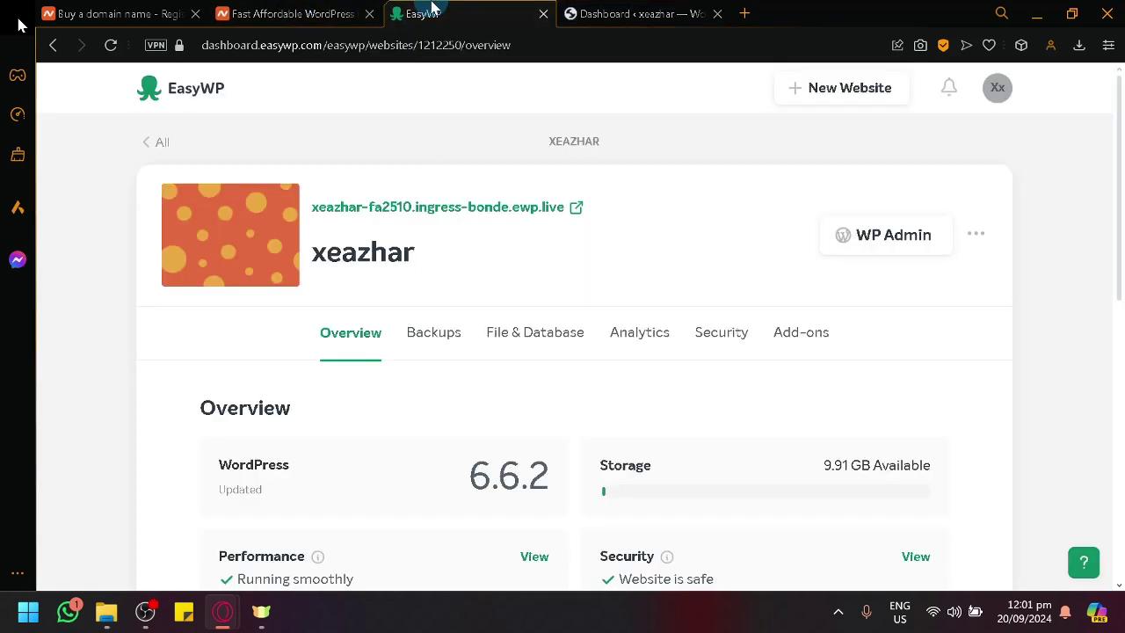
left_click(640, 8)
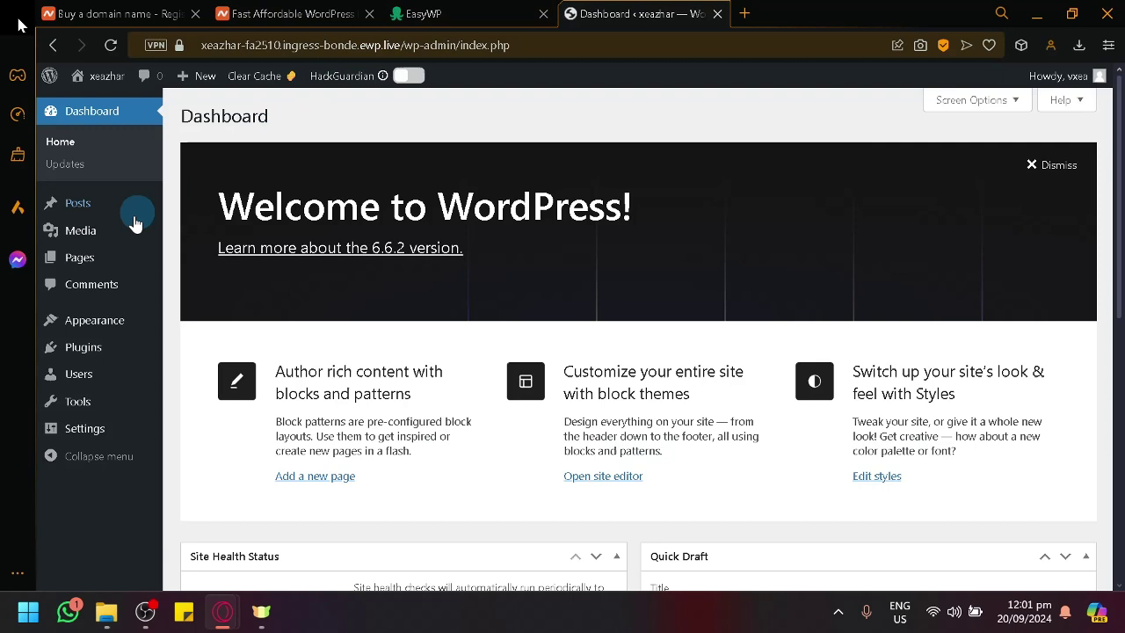
scroll(460, 289, "down", 5)
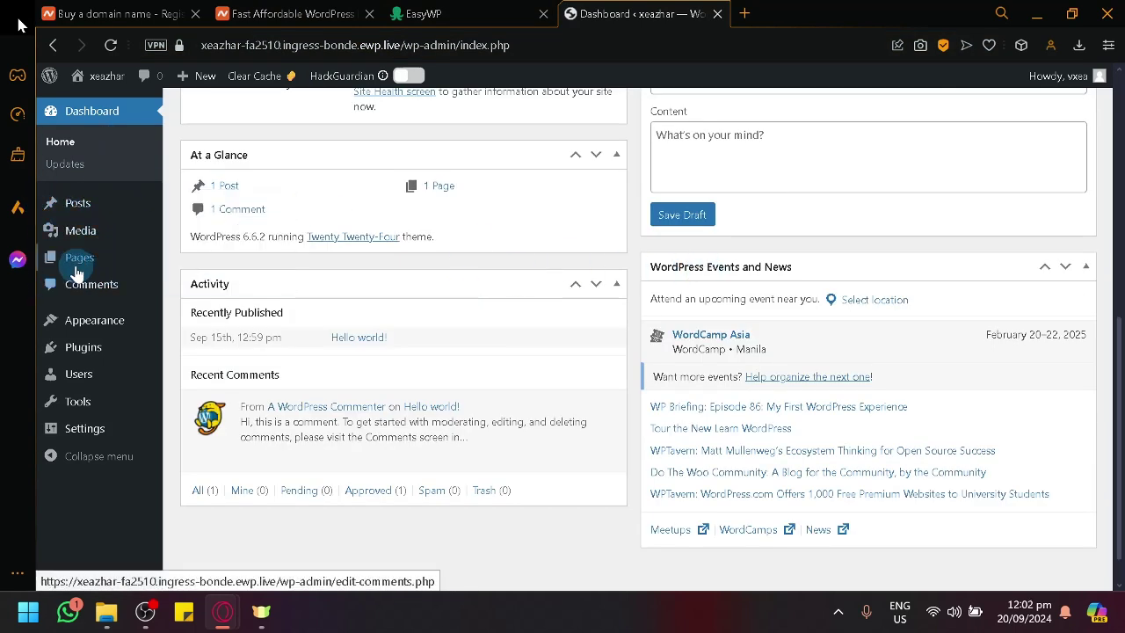
left_click(80, 456)
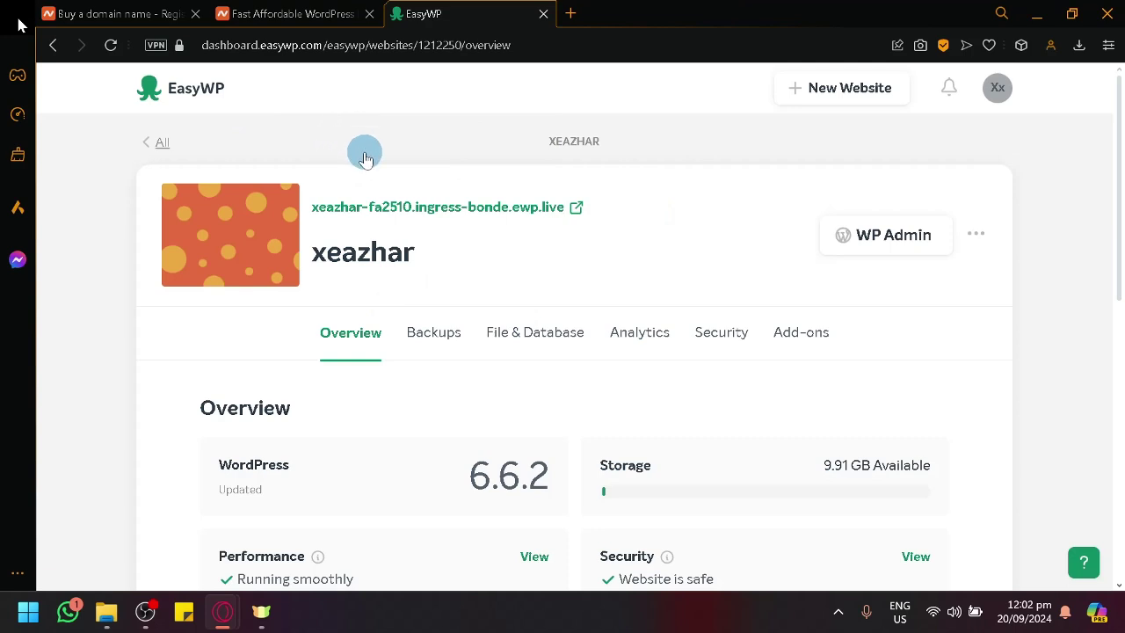
- Open the live website from the EasyWP dashboard's list of all websites and look through its homepage
left_click(307, 12)
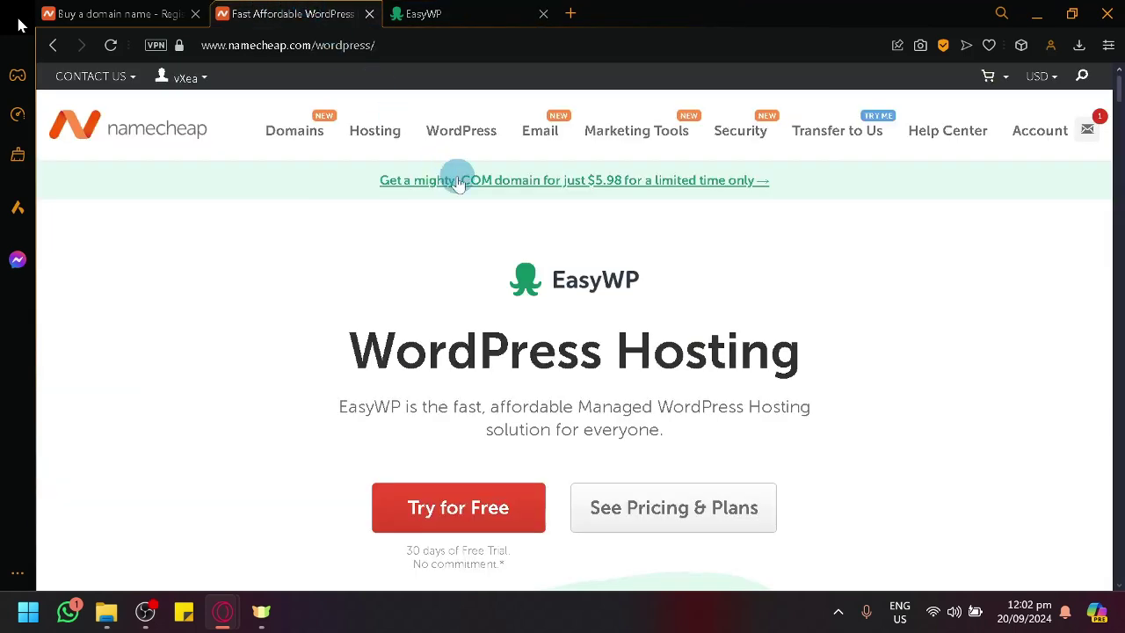
left_click(459, 11)
left_click(173, 138)
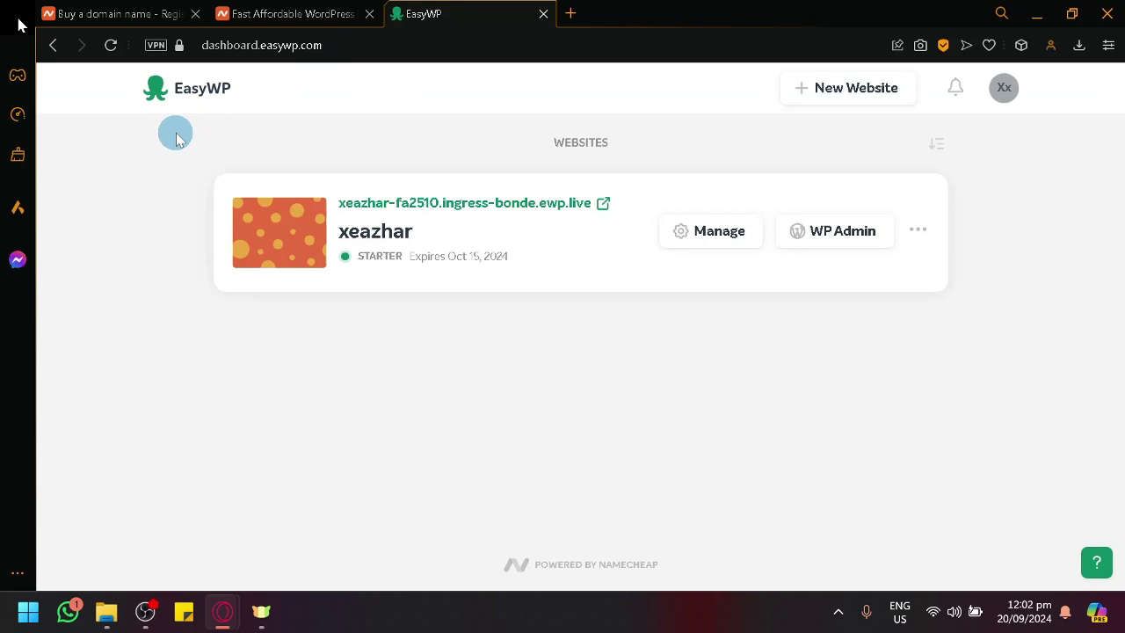
left_click(401, 204)
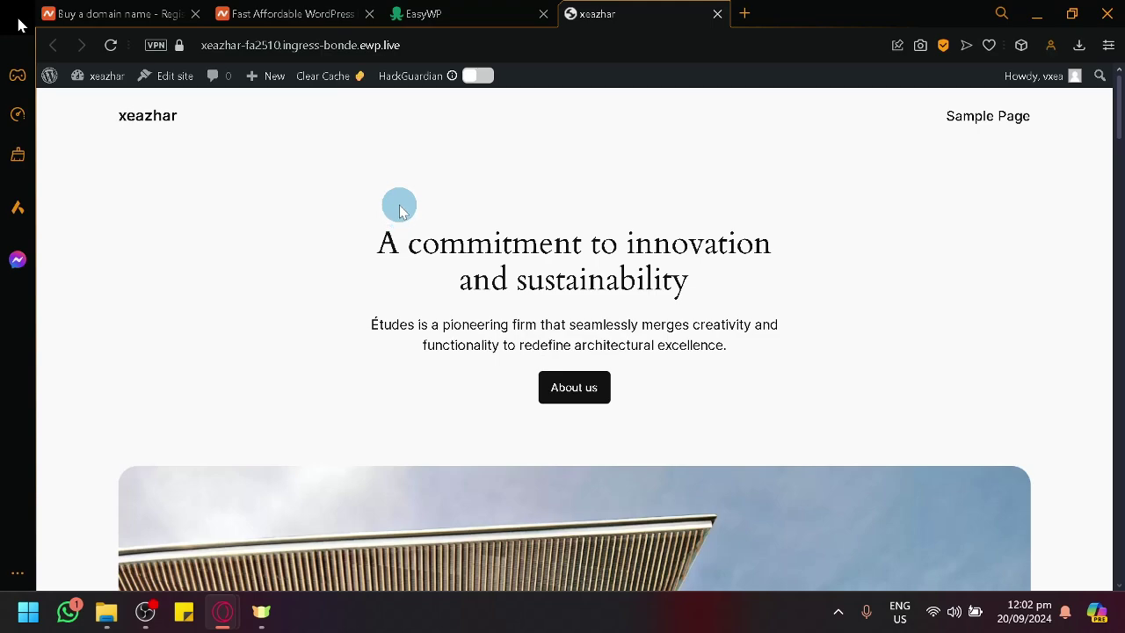
scroll(399, 210, "down", 20)
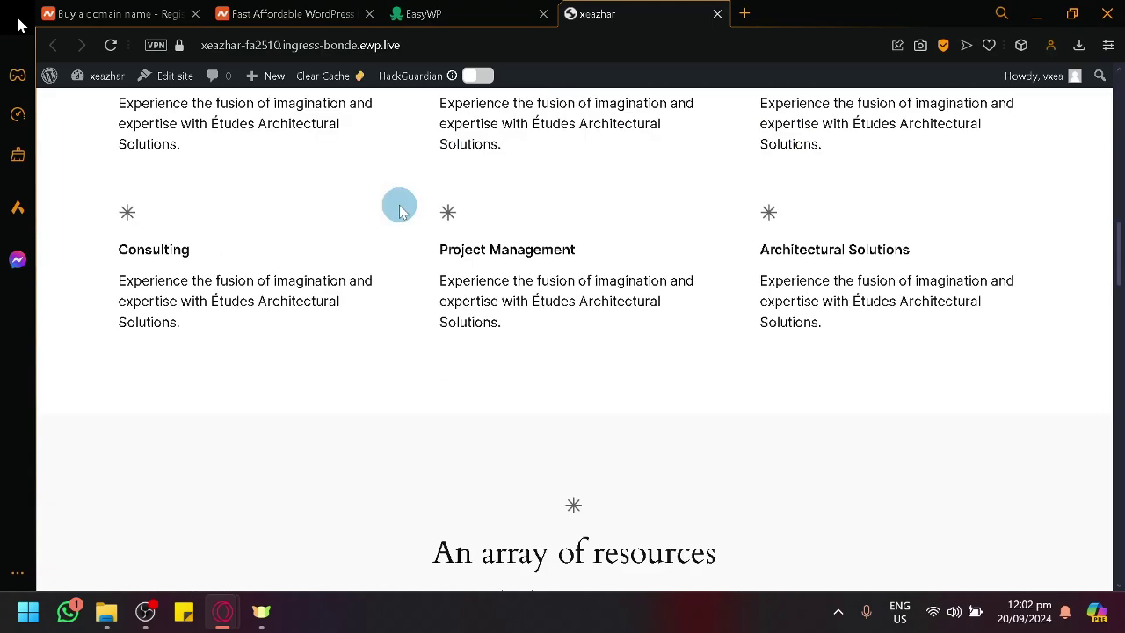
scroll(399, 209, "up", 20)
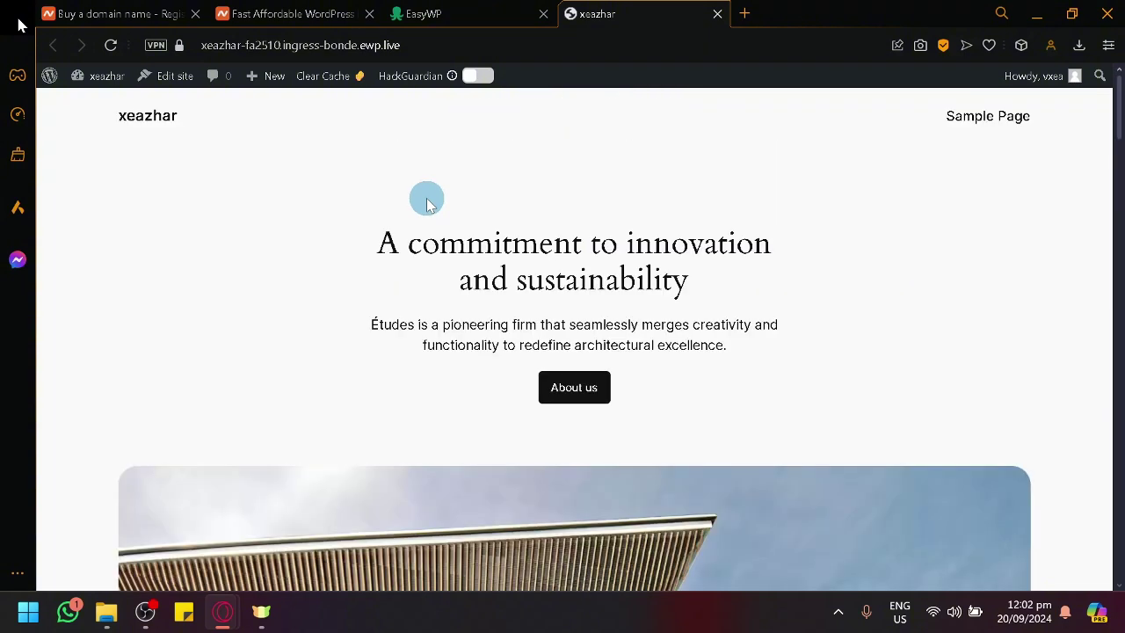
mouse_move(452, 77)
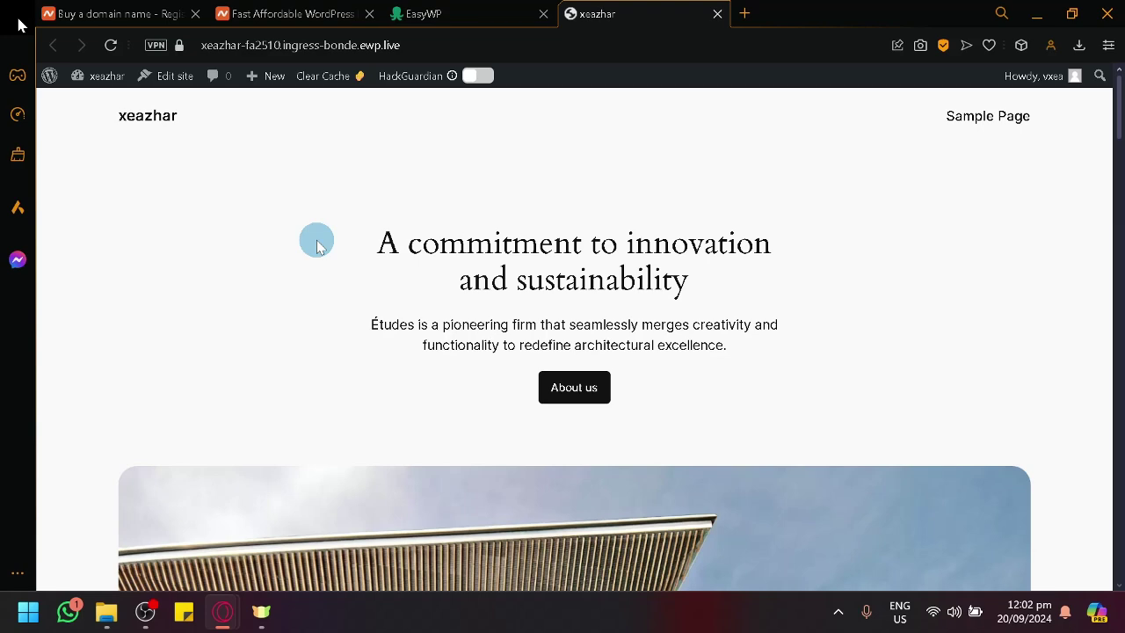
scroll(440, 255, "down", 10)
scroll(533, 221, "up", 10)
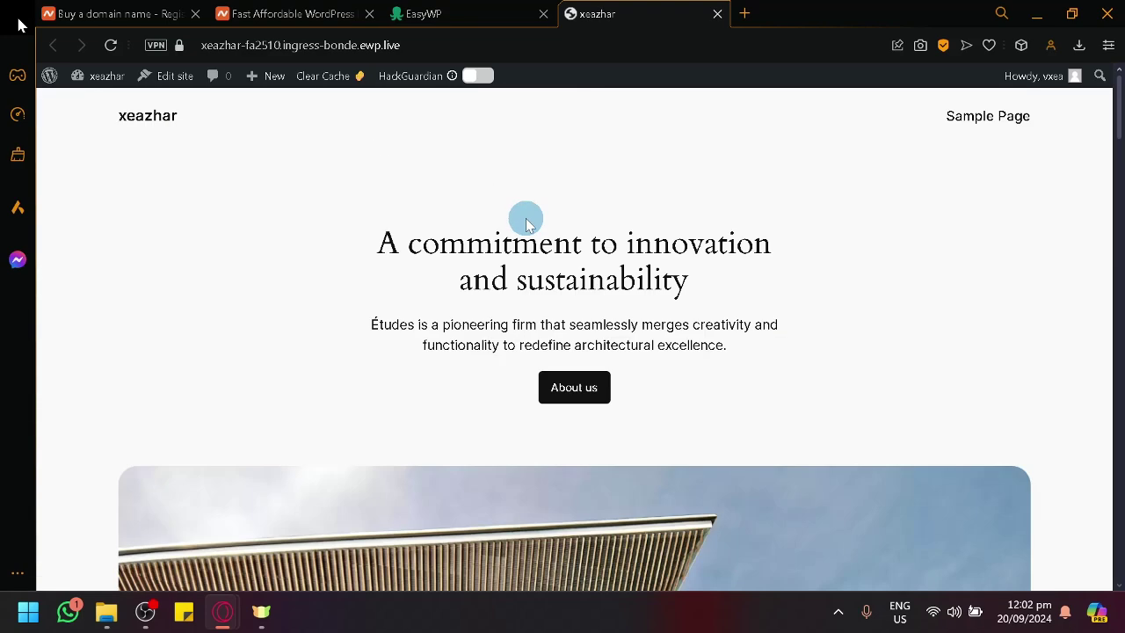
- View EasyWP's form for creating a new website and cancel it
left_click(498, 8)
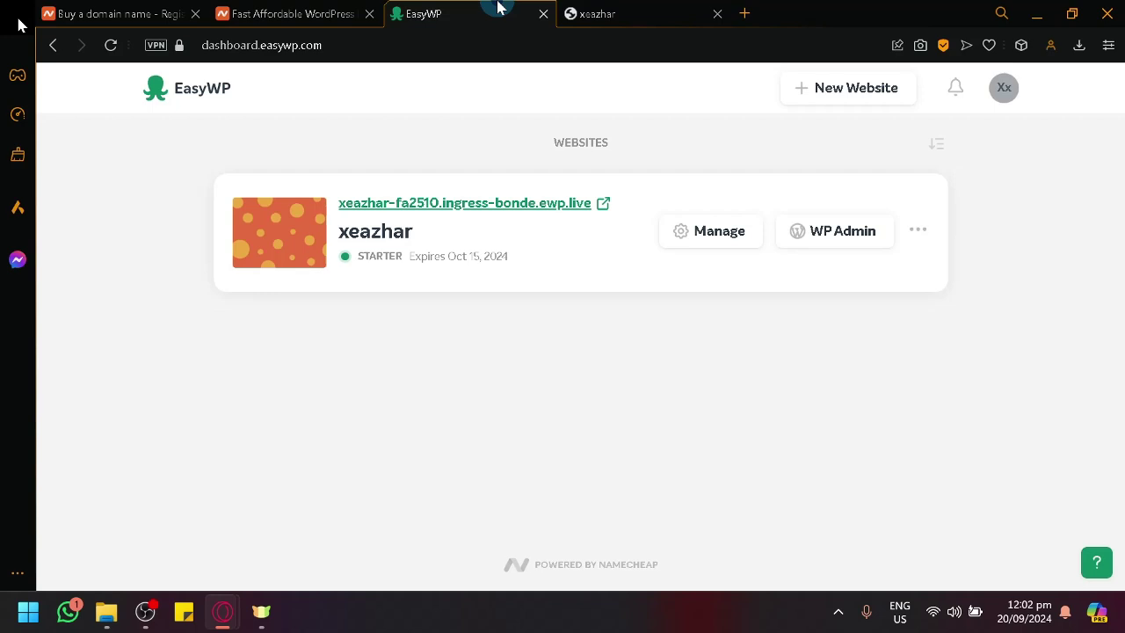
left_click(849, 89)
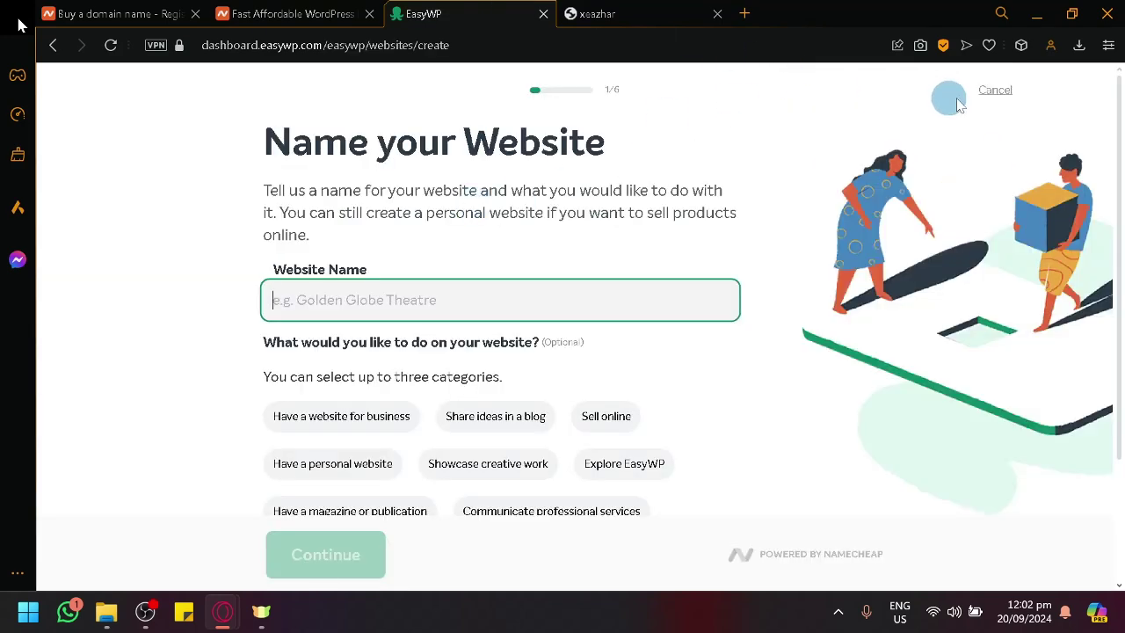
left_click(995, 91)
- Switch to the Namecheap homepage and open its Migrate to WordPress page
left_click(145, 11)
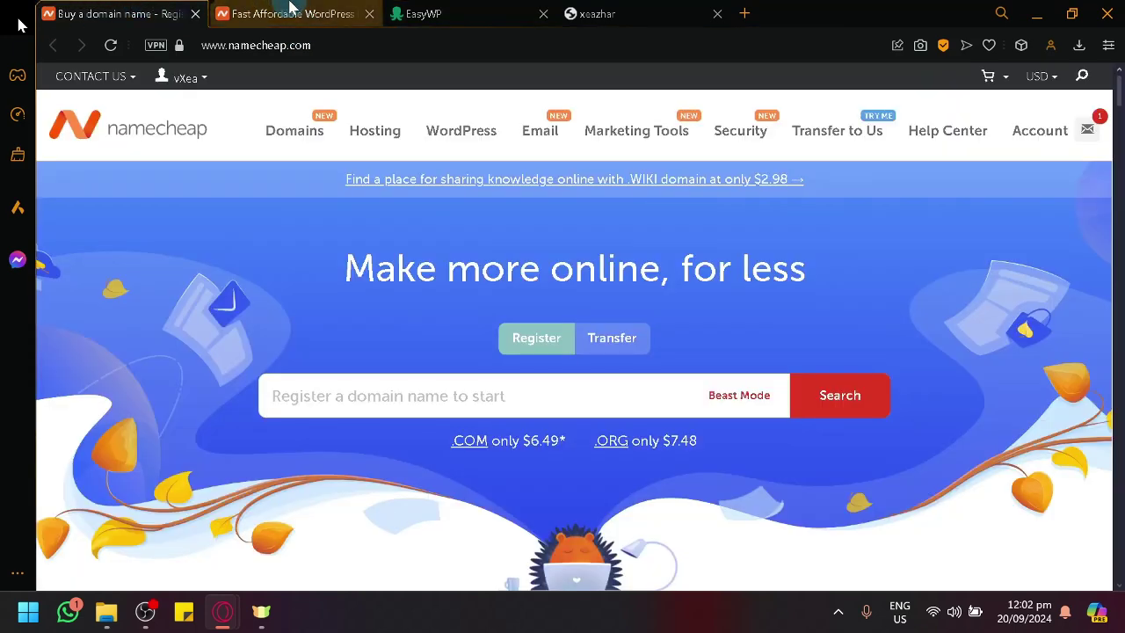
mouse_move(482, 155)
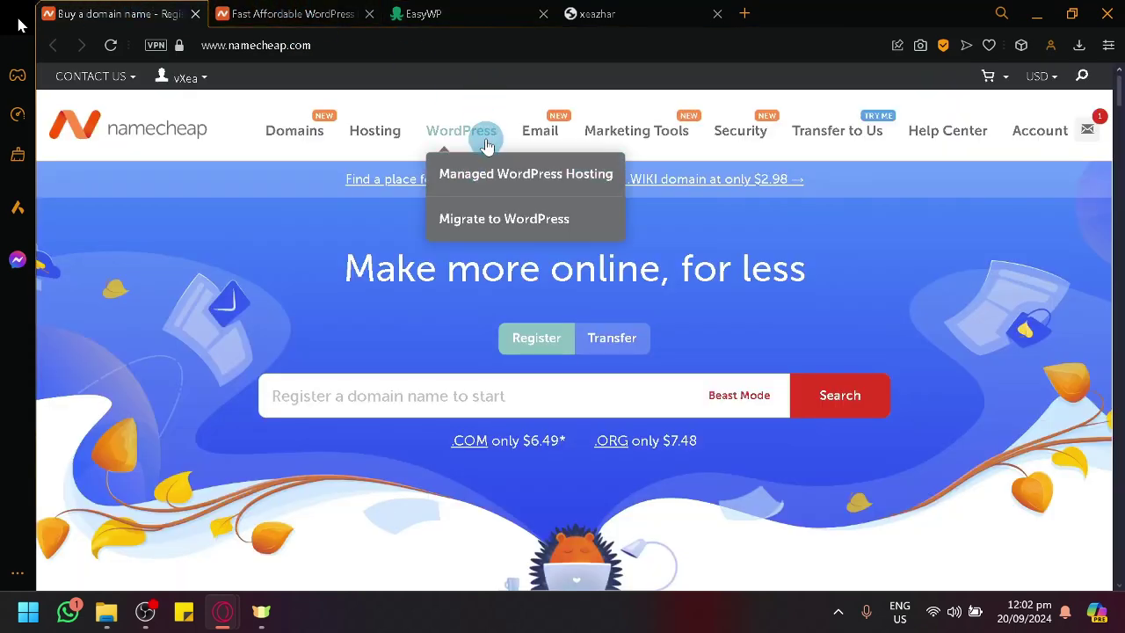
left_click(496, 213)
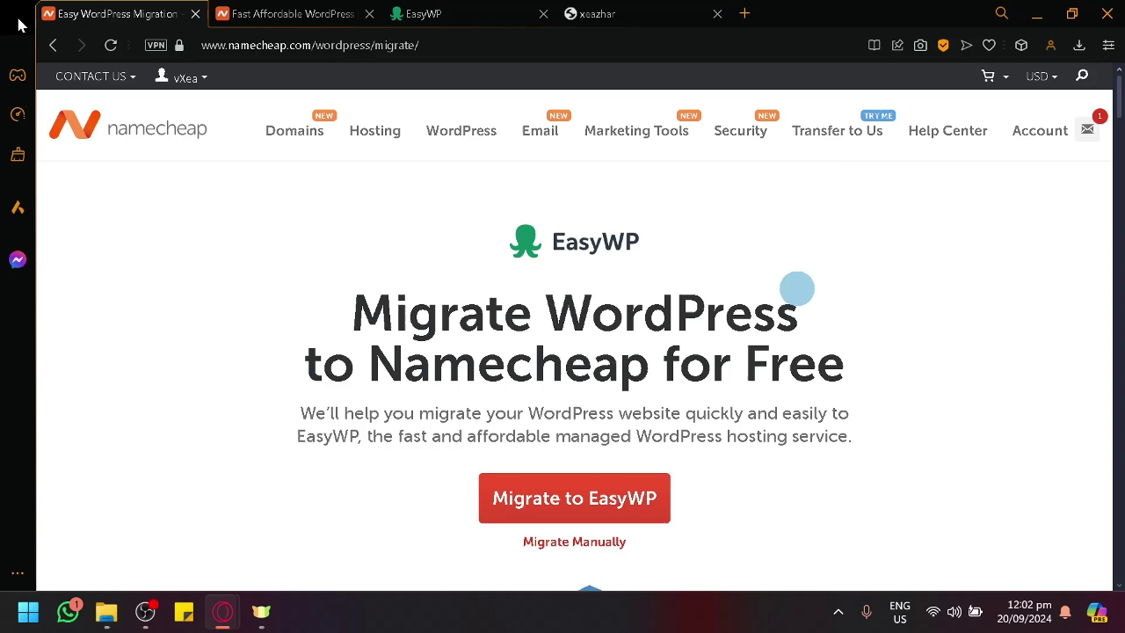
- Open the live website again from the EasyWP dashboard, then look through the website's management overview
left_click(485, 12)
left_click(456, 227)
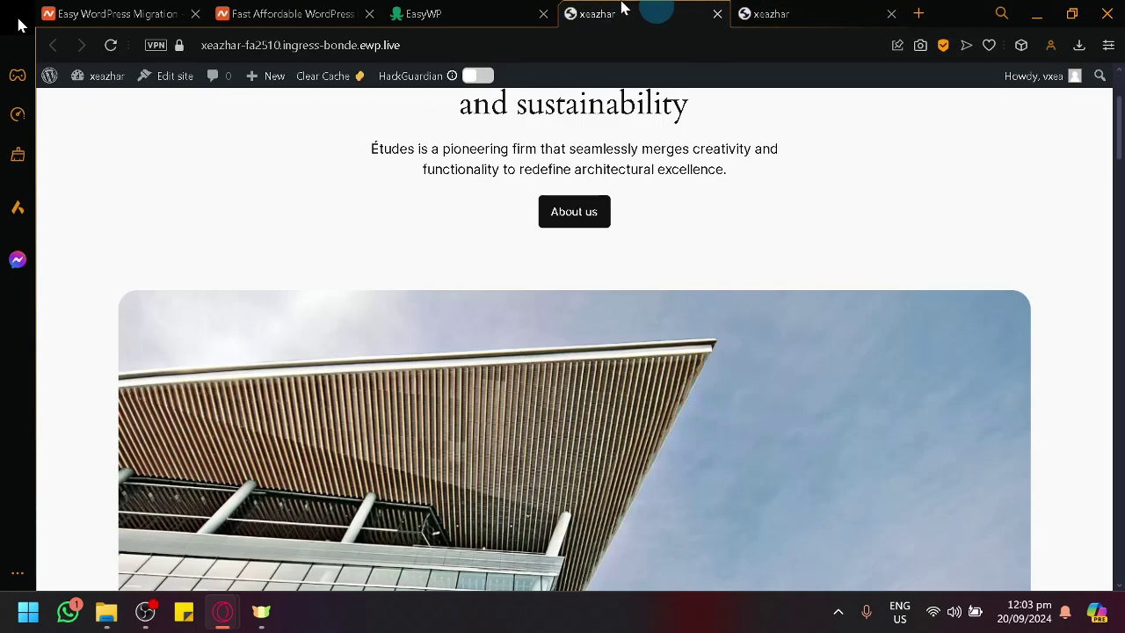
left_click(485, 12)
left_click(710, 231)
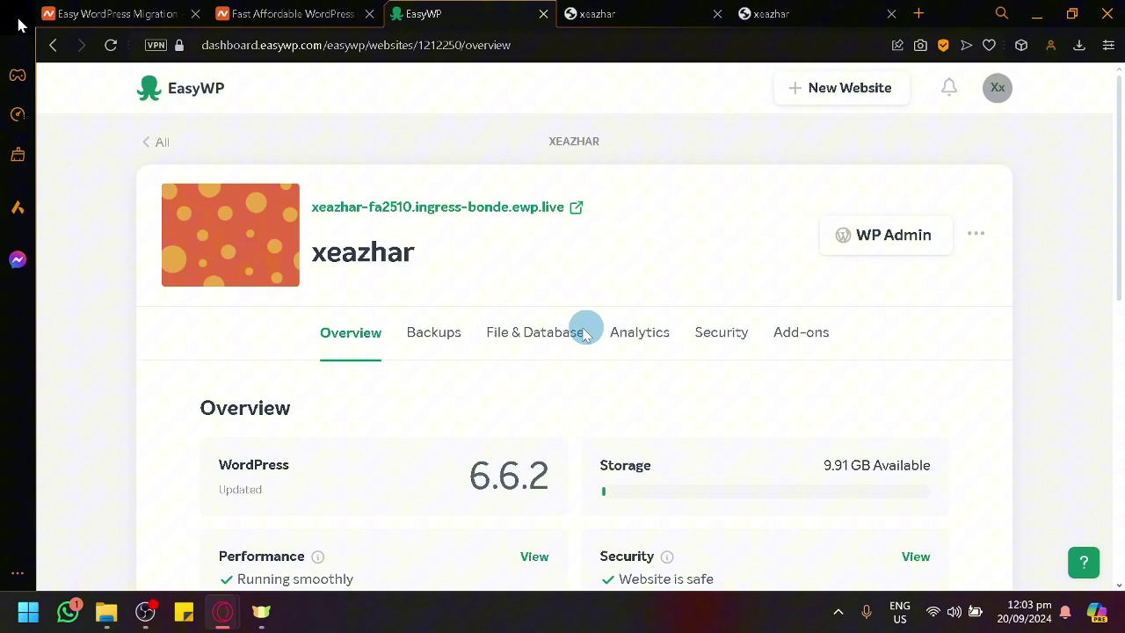
scroll(582, 326, "down", 10)
scroll(616, 188, "up", 10)
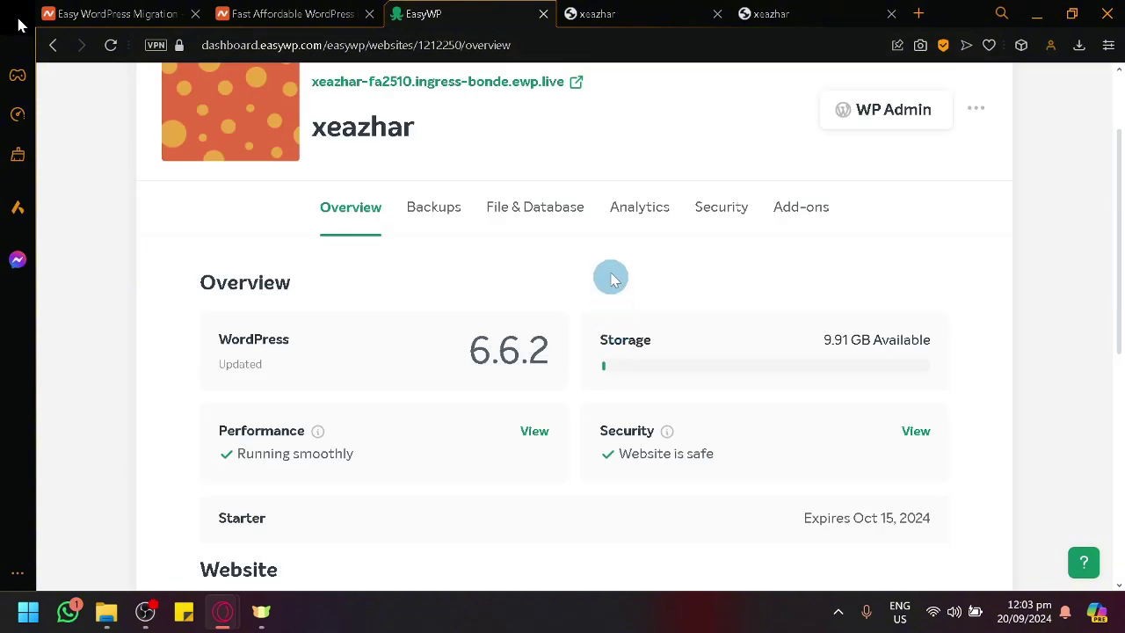
- Close both browser tabs showing the live website
left_click(612, 20)
left_click(717, 14)
left_click(716, 15)
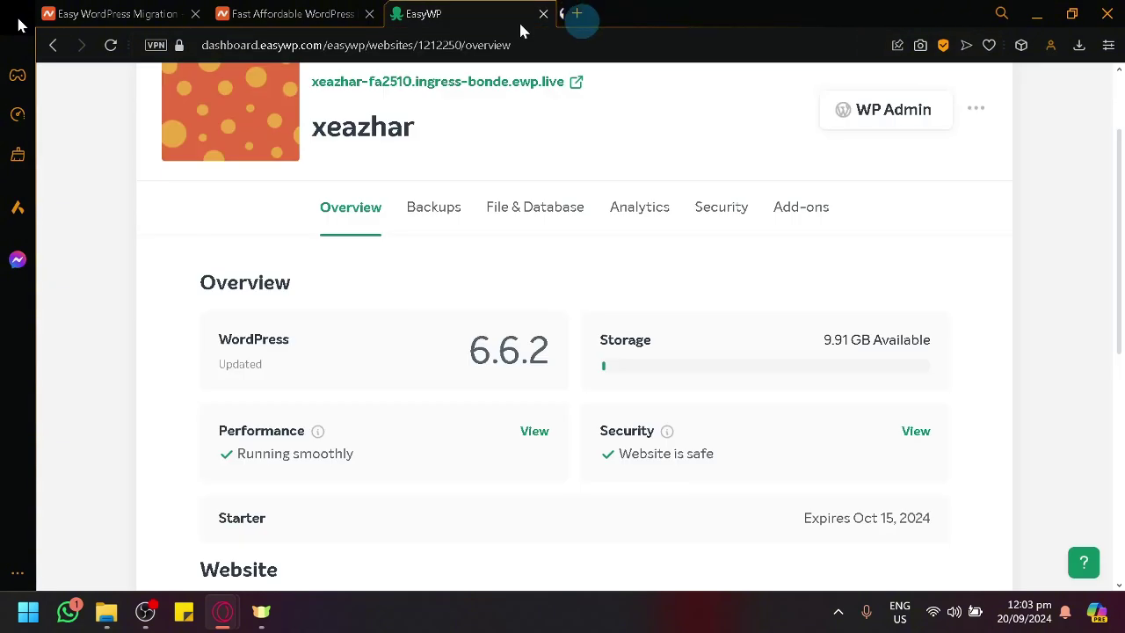
- Review Namecheap's WordPress migration page, including the reasons for moving to EasyWP and its managed hosting features
left_click(164, 12)
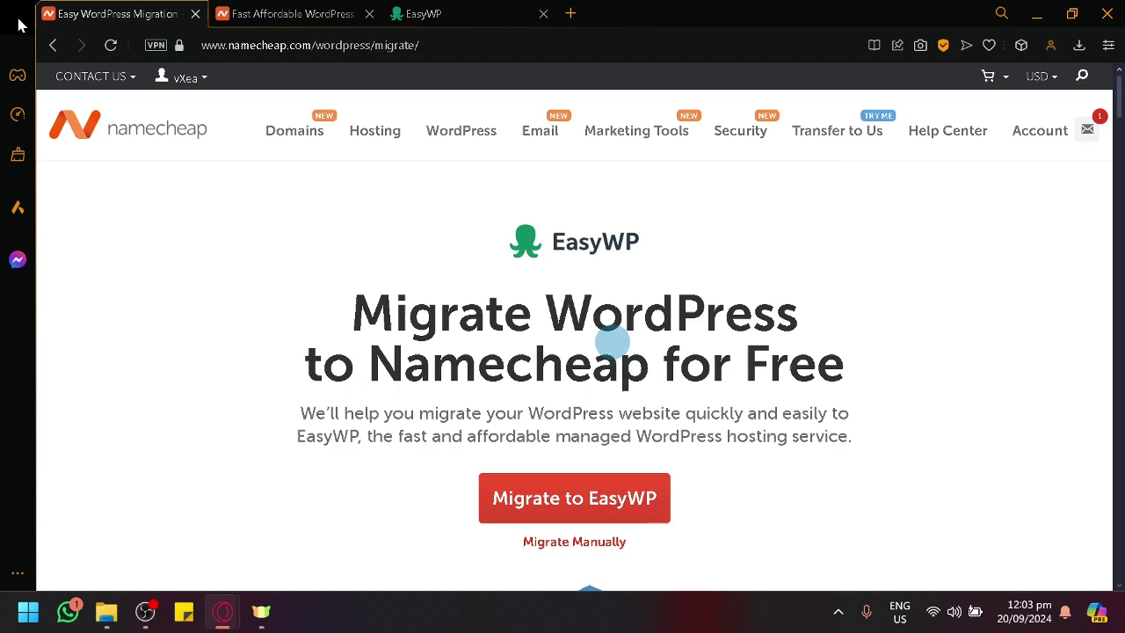
scroll(683, 319, "down", 2)
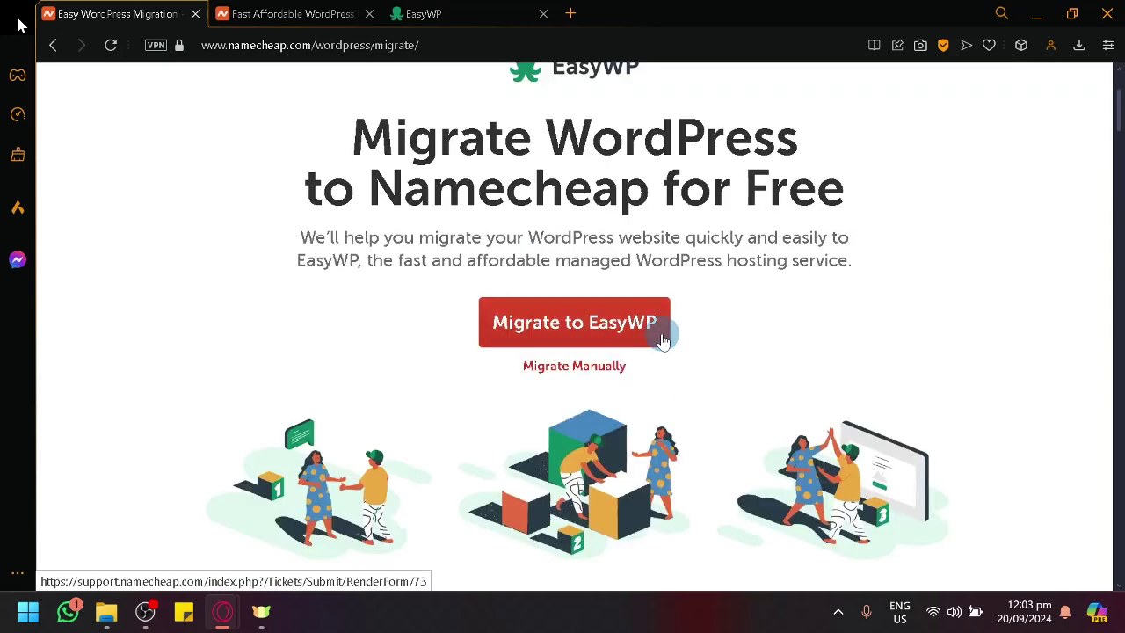
scroll(661, 334, "down", 6)
scroll(658, 347, "down", 4)
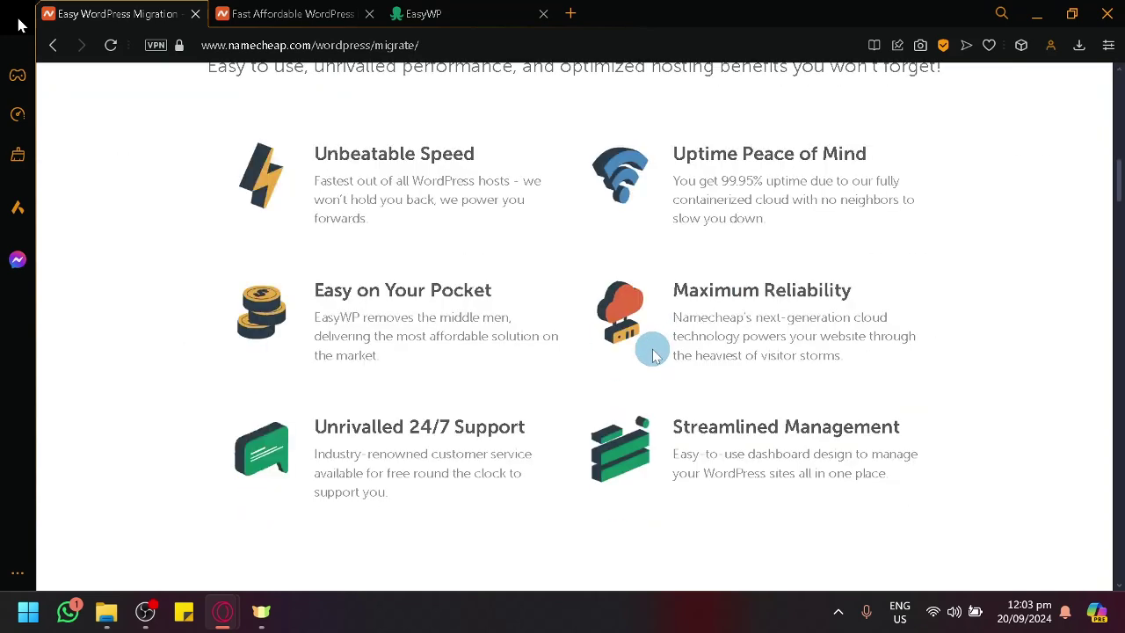
scroll(653, 354, "up", 2)
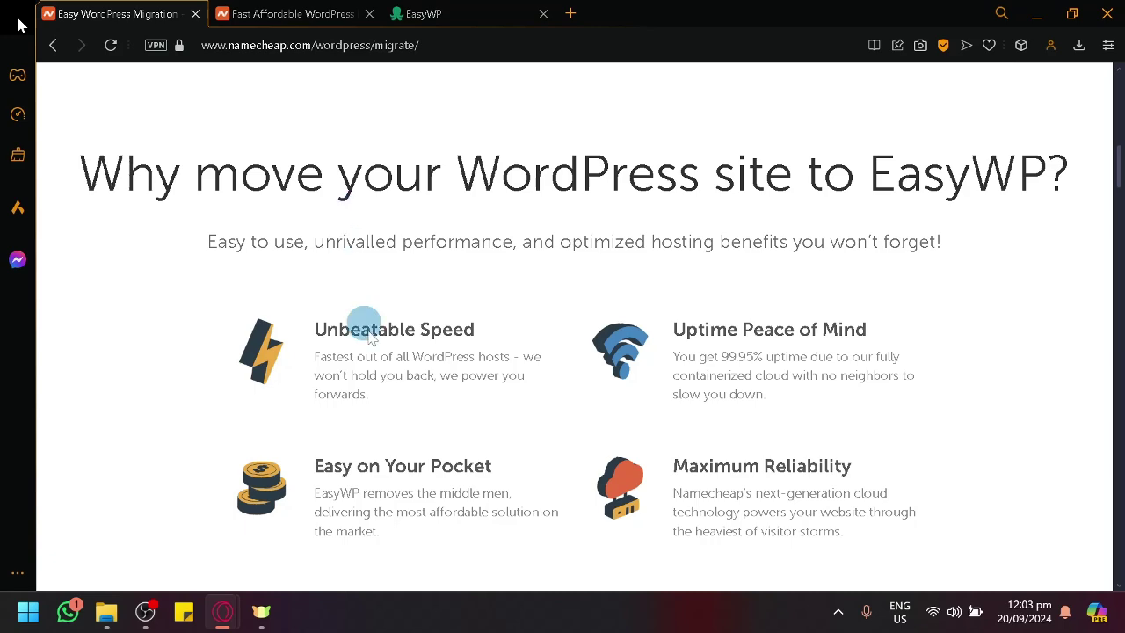
scroll(364, 322, "down", 10)
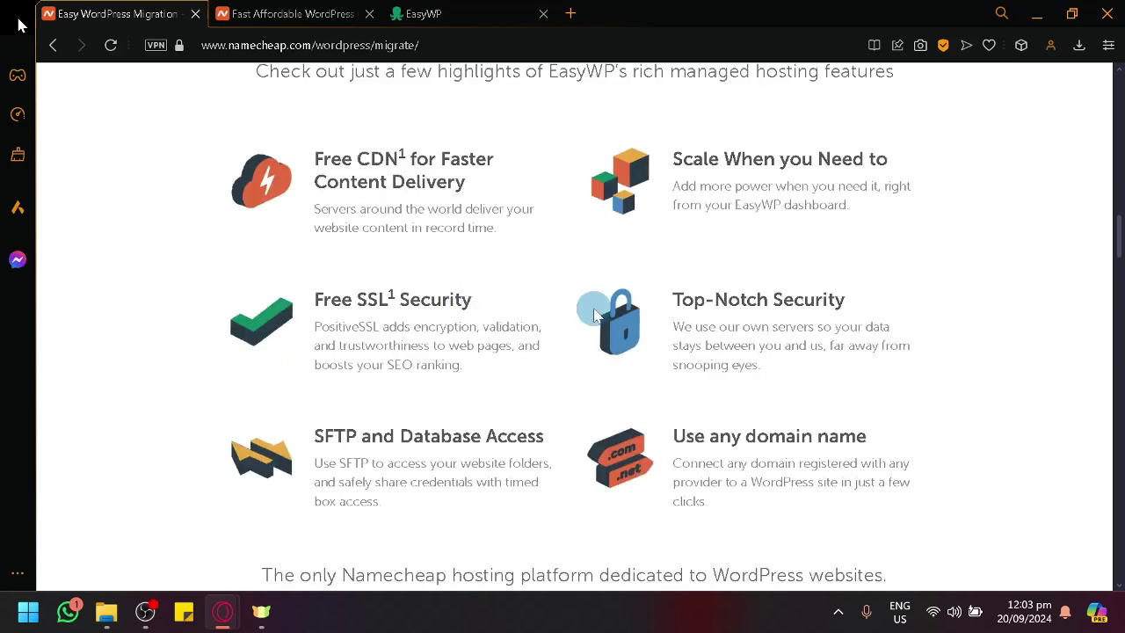
scroll(606, 308, "up", 15)
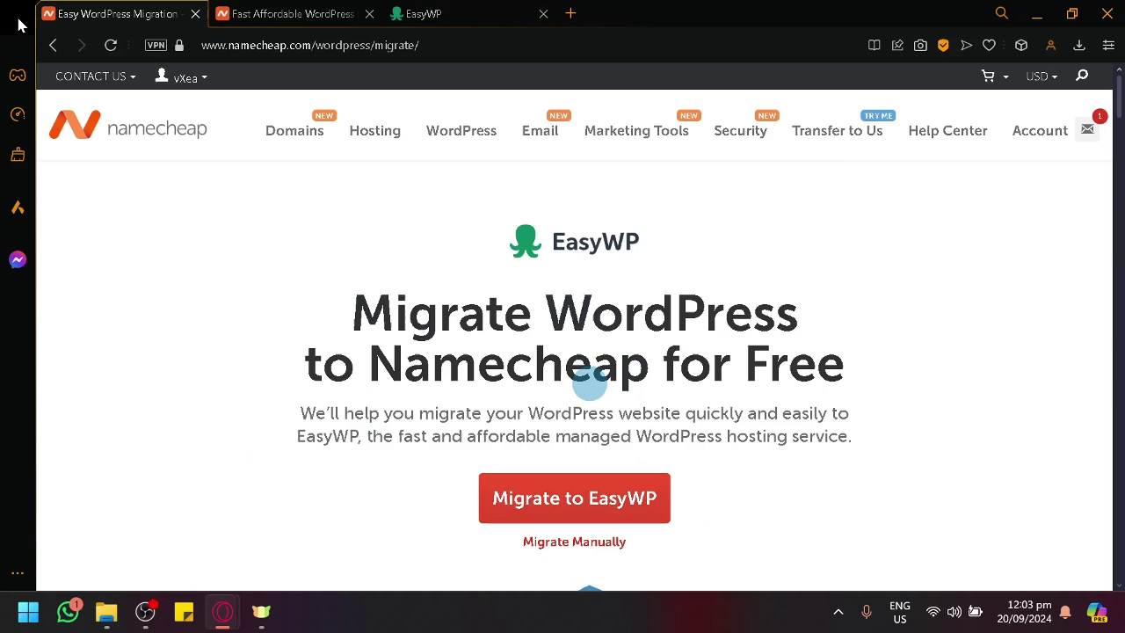